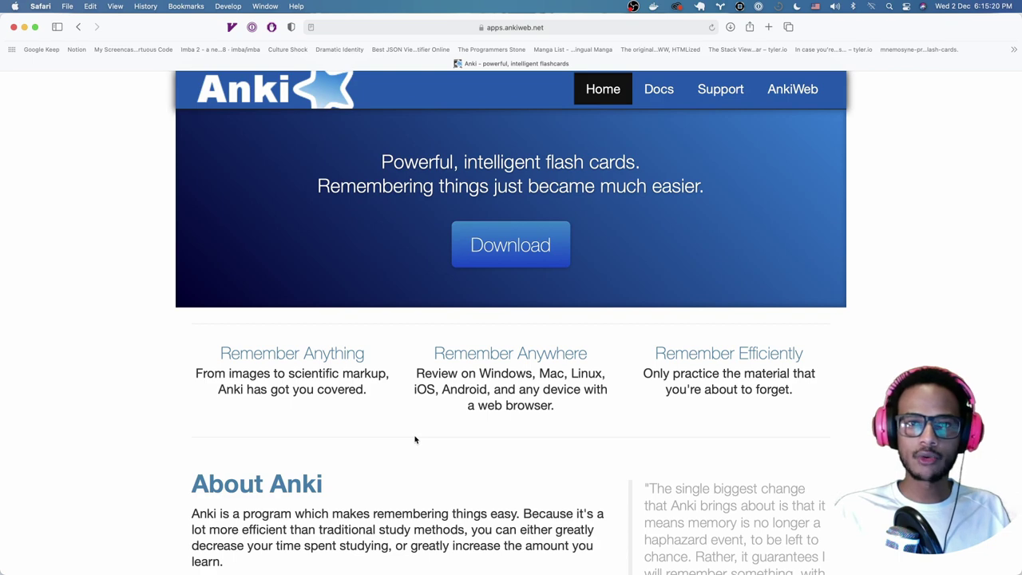
Switch to Anki and start a study session of the 日本語 deck.
key(super+Tab)
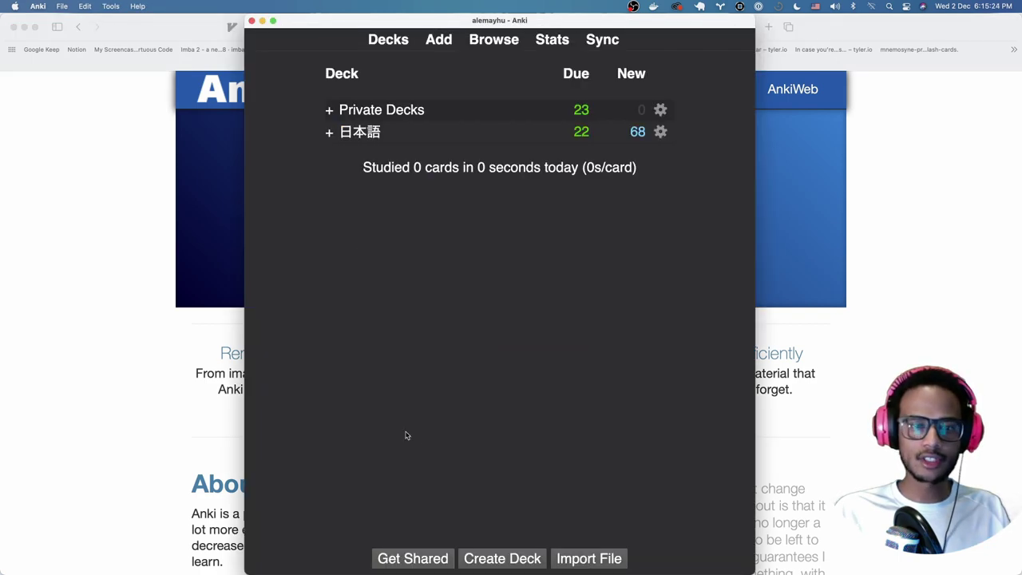
click(369, 133)
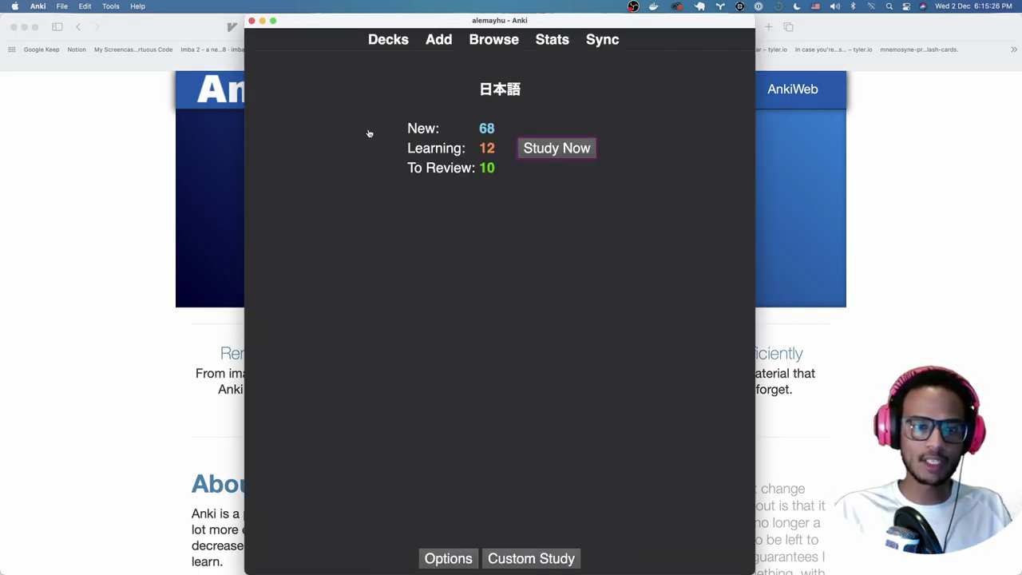
key(s)
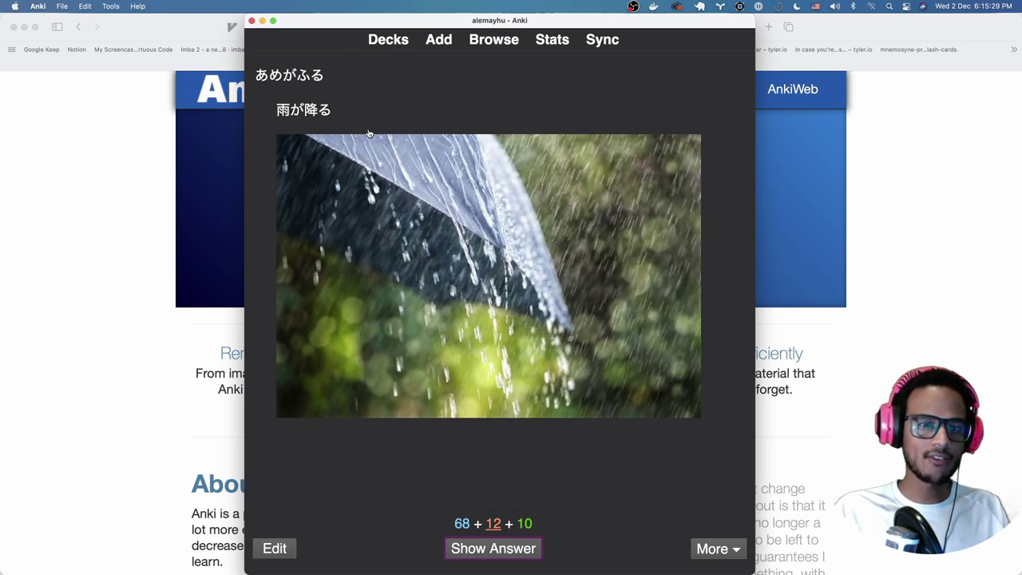
Reveal the answer of the 雨が降る card, rate it Good, and reveal the answer of the 空気 card.
key(space)
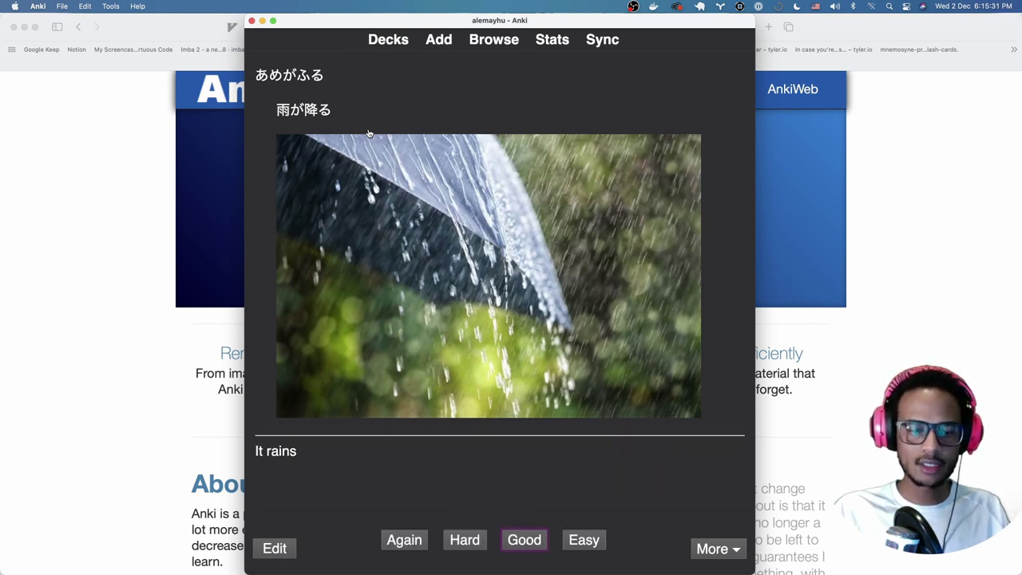
key(space)
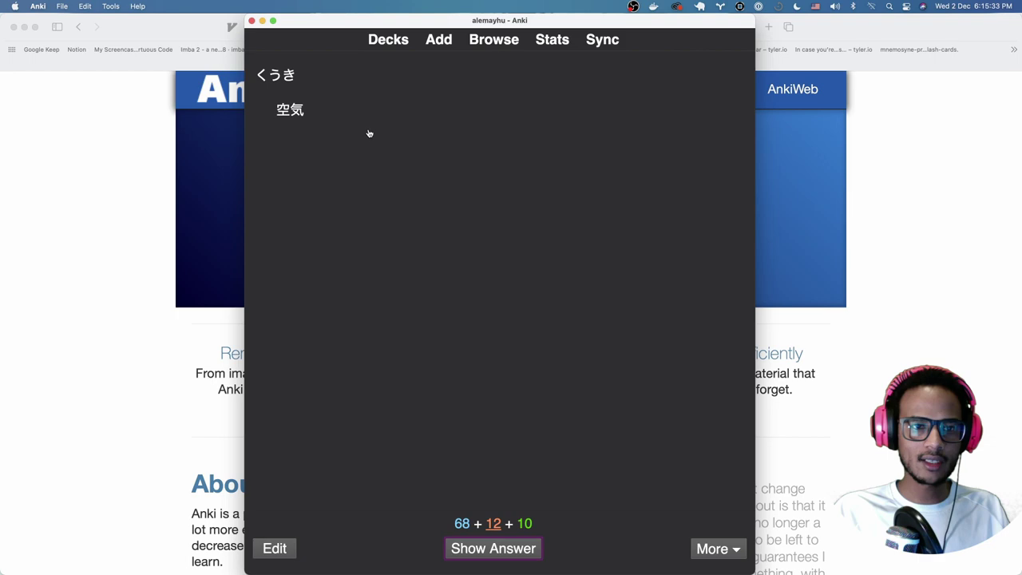
key(space)
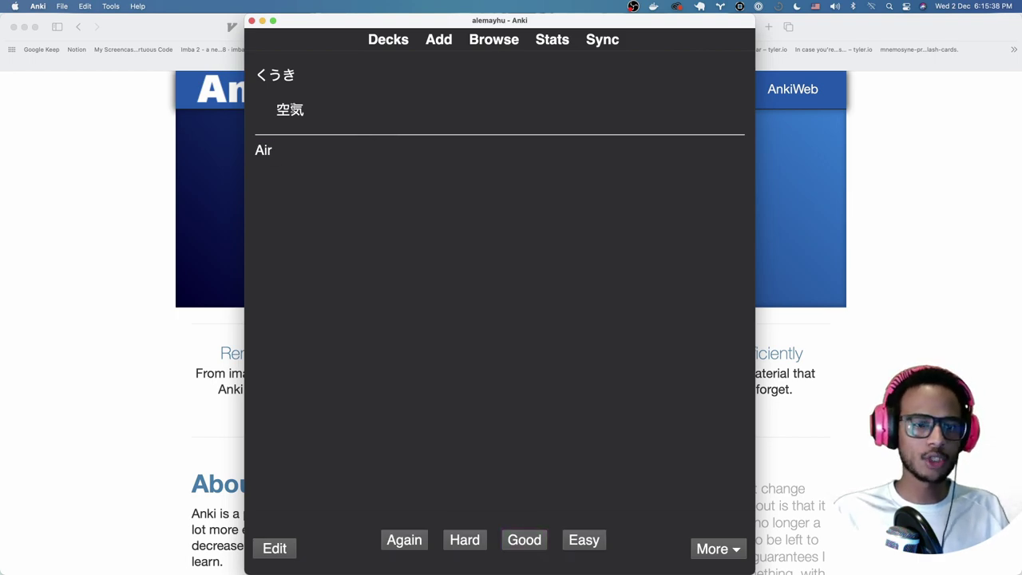
Look up the 空気 card's kanji in Google Images in Safari and browse the pictures for a fitting one.
double_click(292, 109)
click(104, 235)
key(super+shift+l)
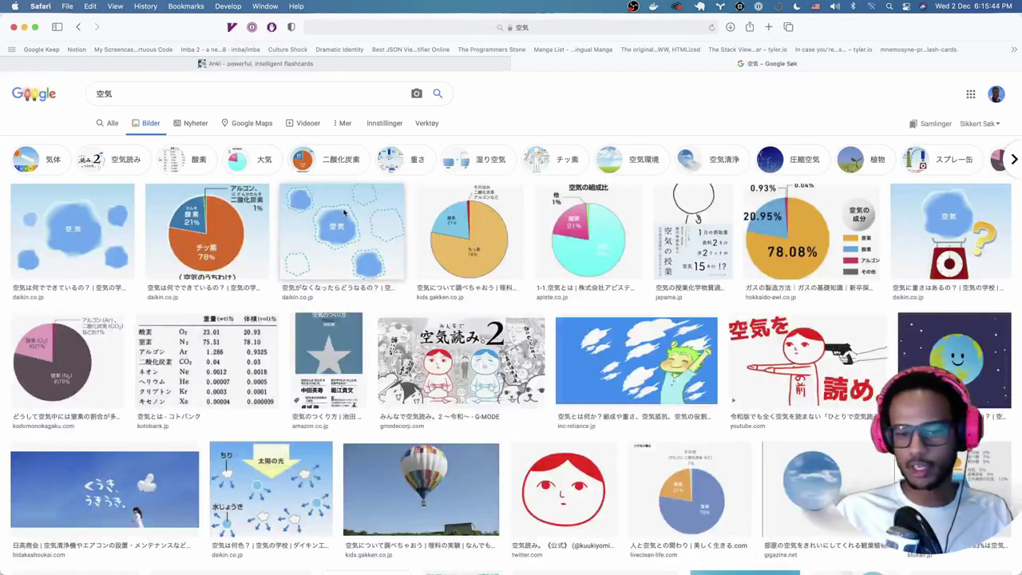
scroll(359, 231, down, 15)
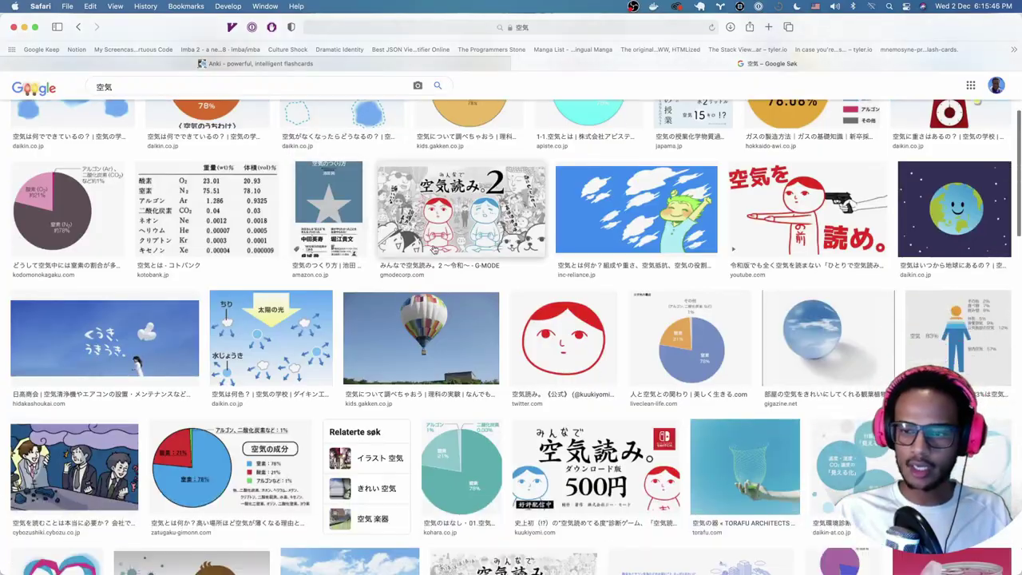
scroll(435, 254, down, 10)
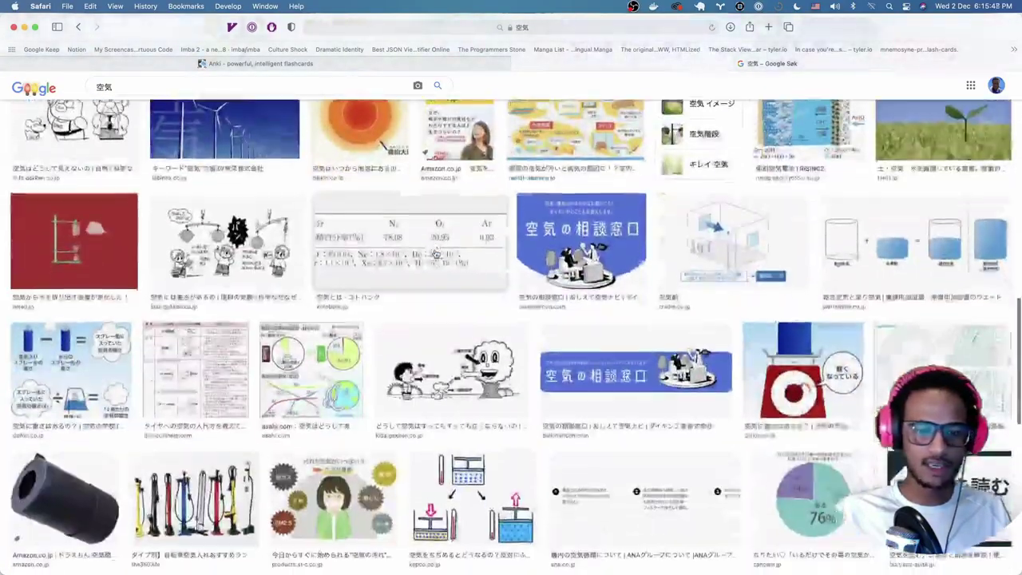
scroll(436, 254, up, 20)
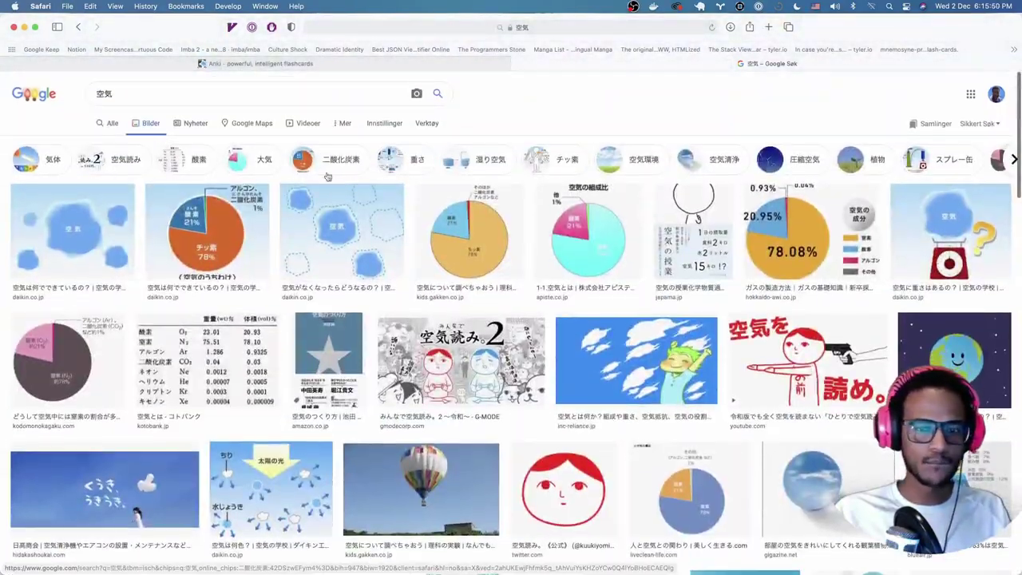
Search Google Images for "luft" instead and look through the pictures.
click(244, 99)
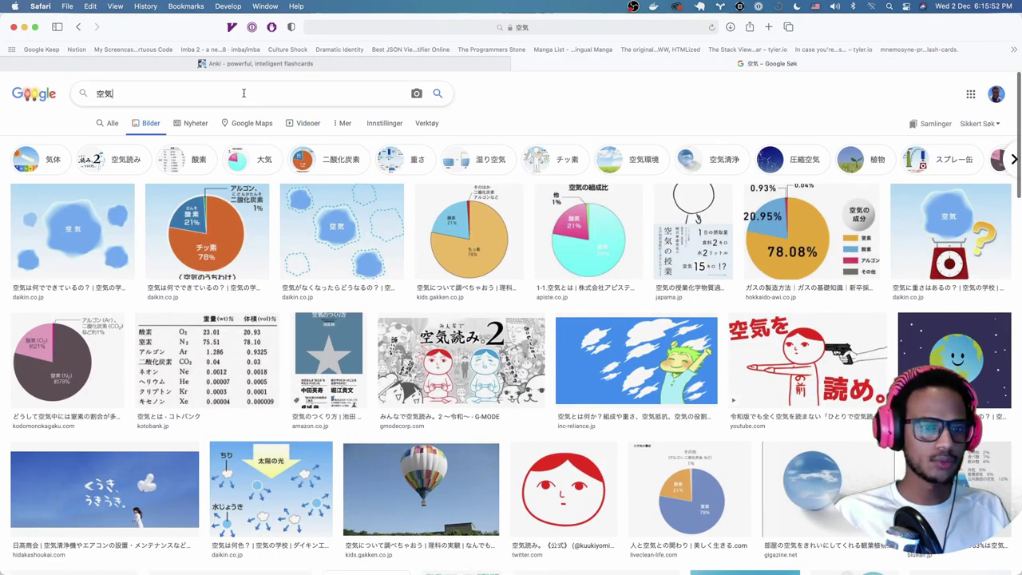
key(super+a)
text(luft)
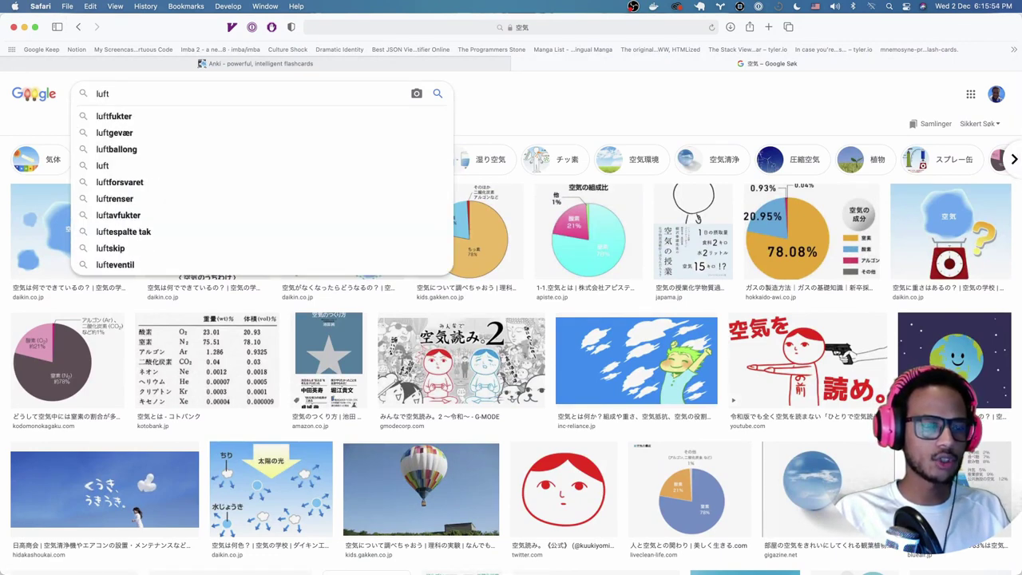
key(Return)
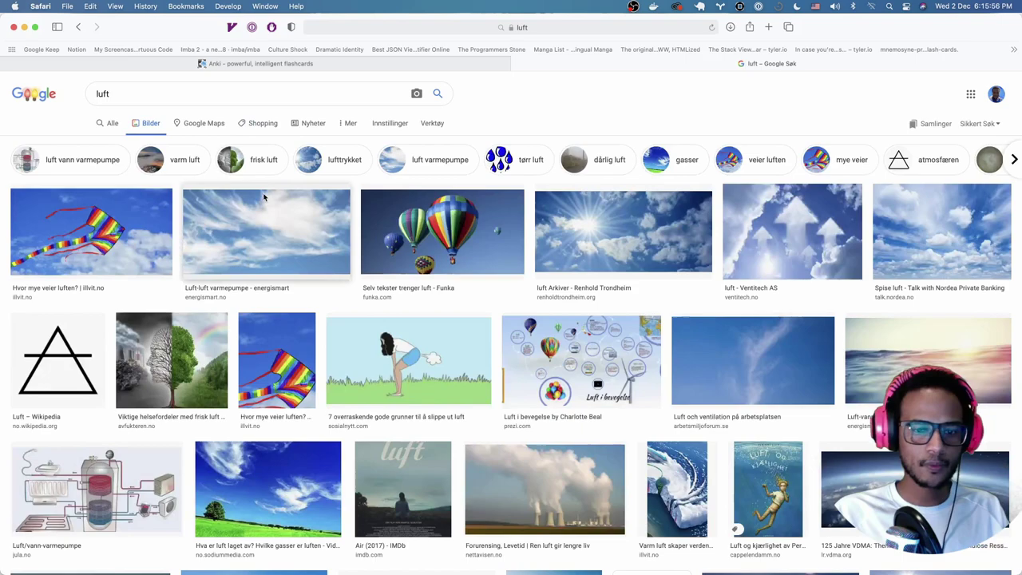
scroll(264, 197, down, 4)
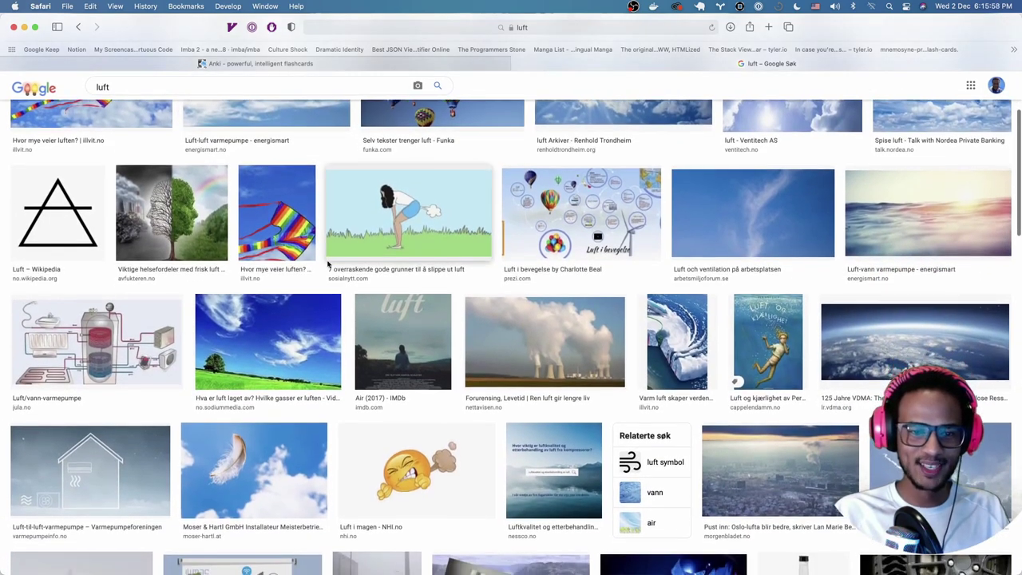
scroll(327, 263, down, 2)
scroll(326, 270, up, 3)
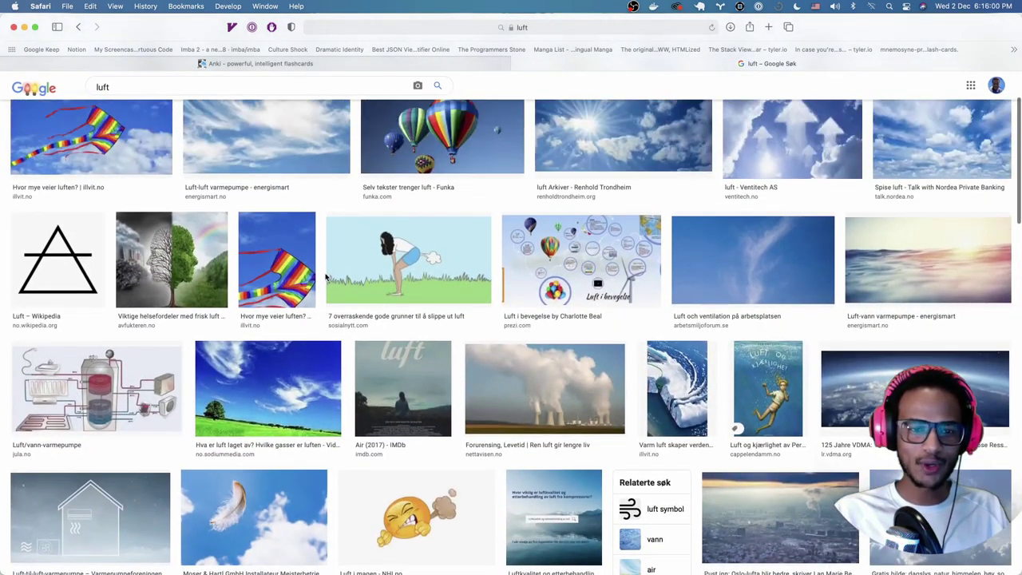
Open the cartoon of the bending woman, select the related Newsner version with the green cloud, and copy that image.
click(349, 274)
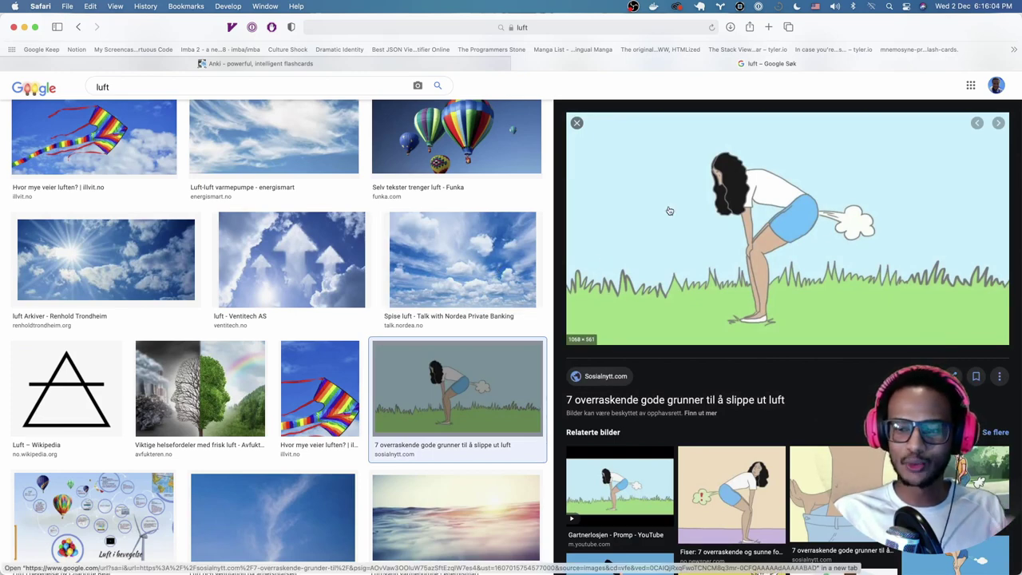
click(706, 478)
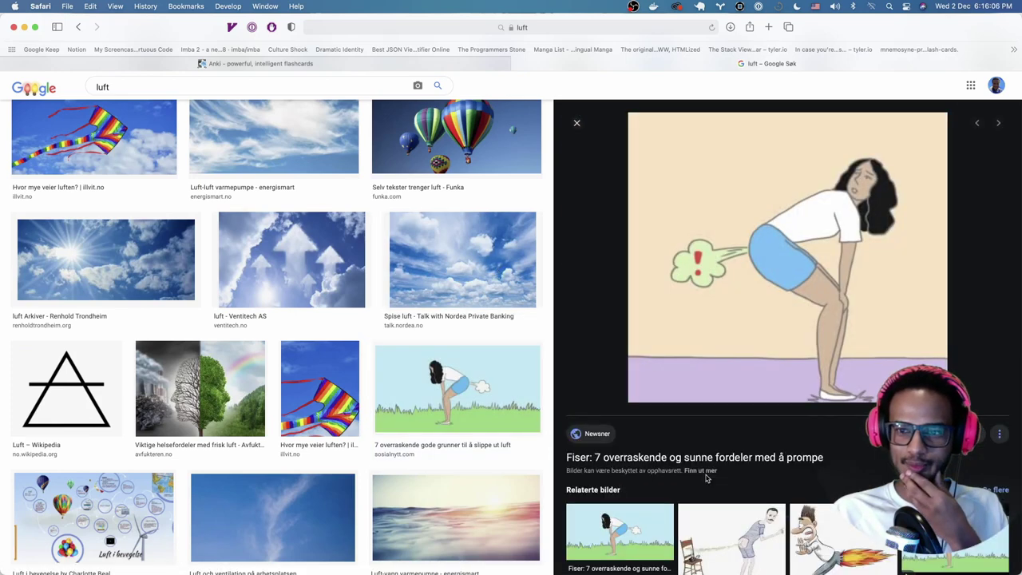
right_click(766, 273)
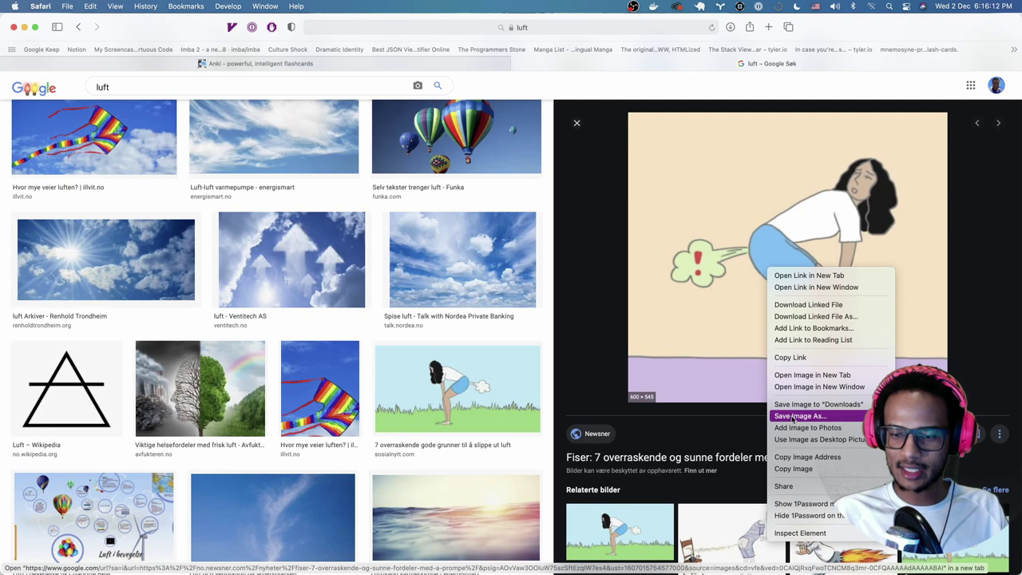
click(782, 469)
Return to Anki and paste the copied image into the Front field of the 空気 card, closing the editor.
key(super+Tab)
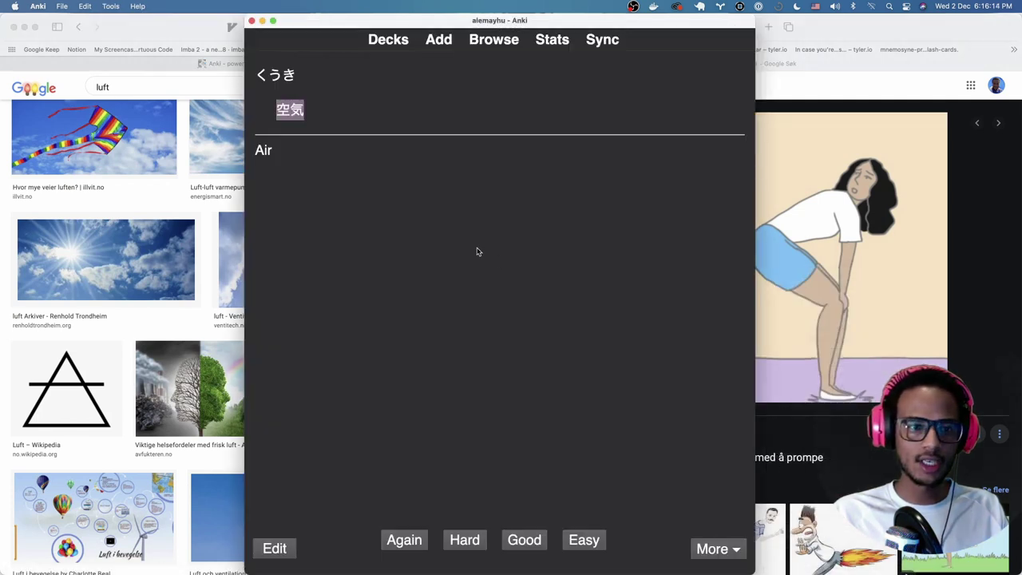
key(e)
key(super+v)
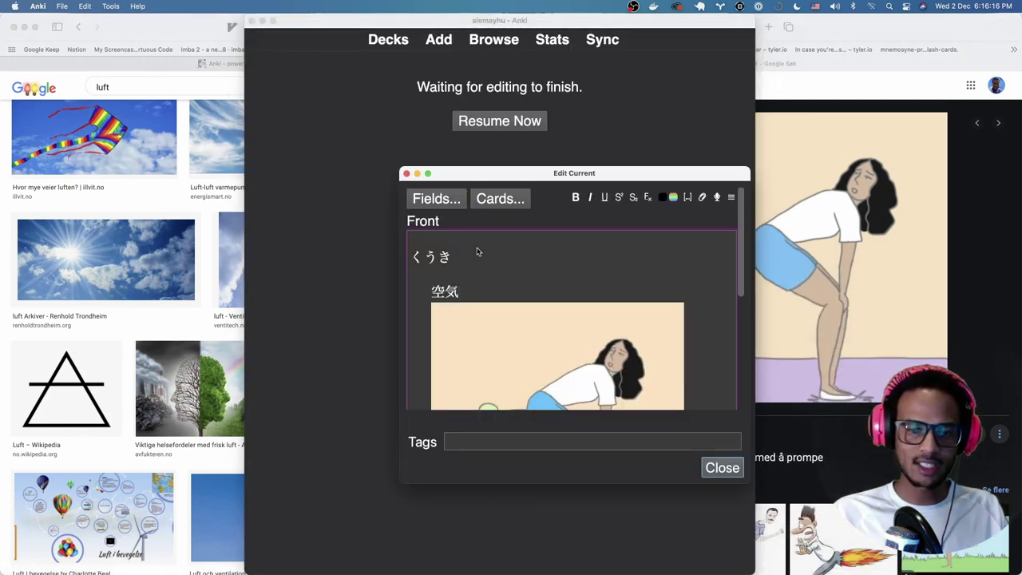
key(Escape)
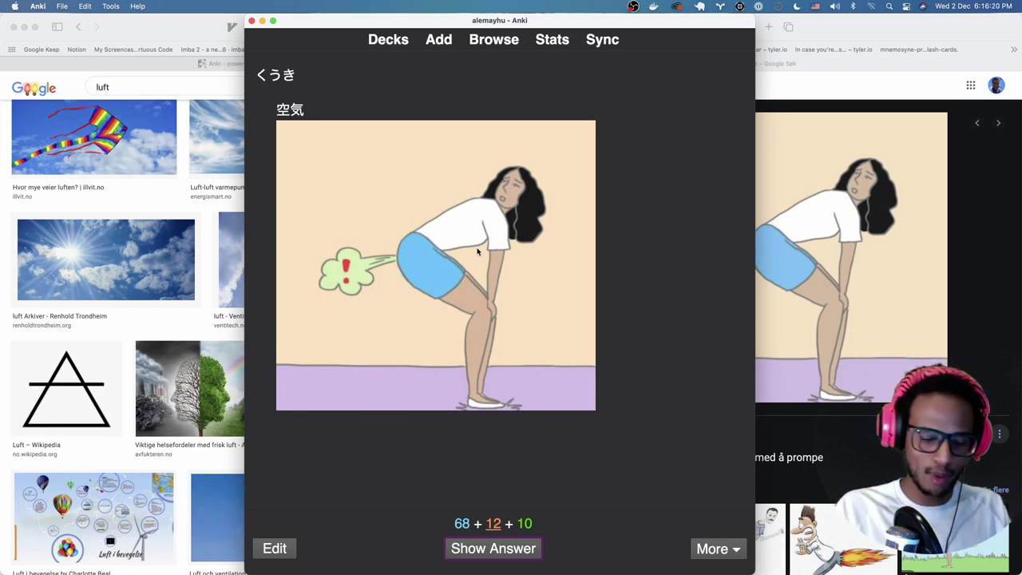
Bury the 空気 card and the following Party card.
key(minus)
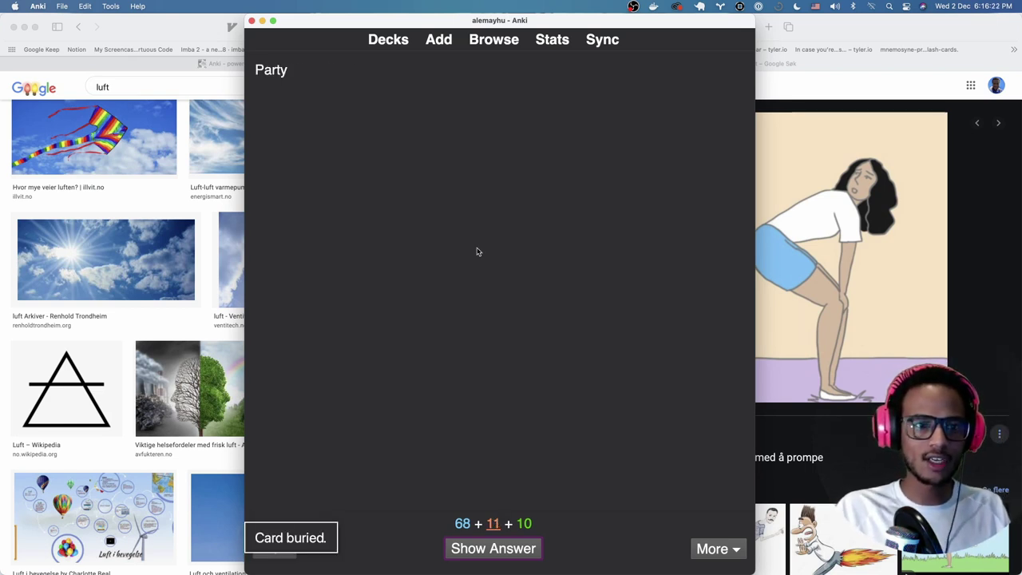
key(minus)
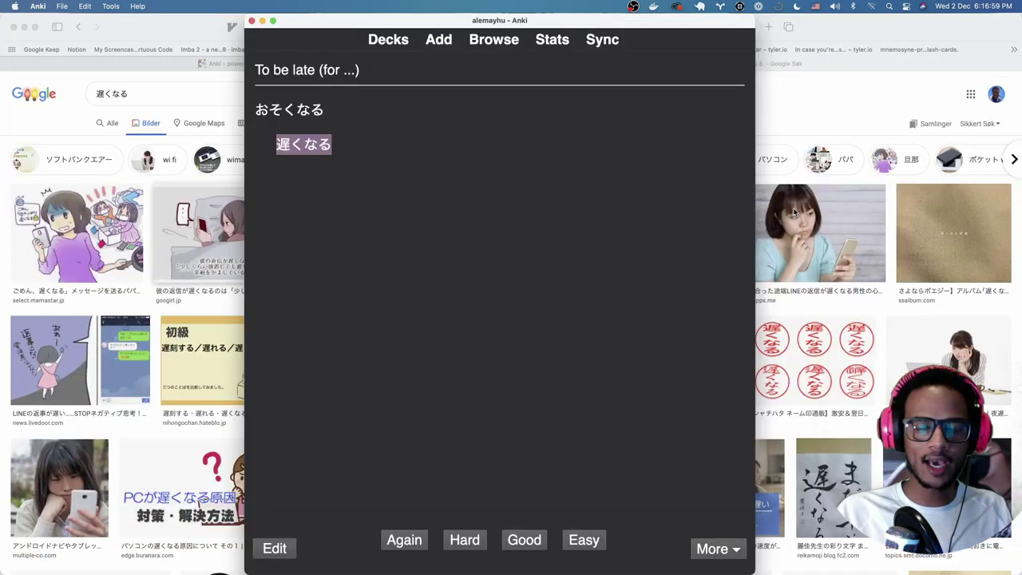
Switch to Safari's 遅くなる image results, open the bokete cartoon of the man on the phone, and save it to Downloads.
click(864, 114)
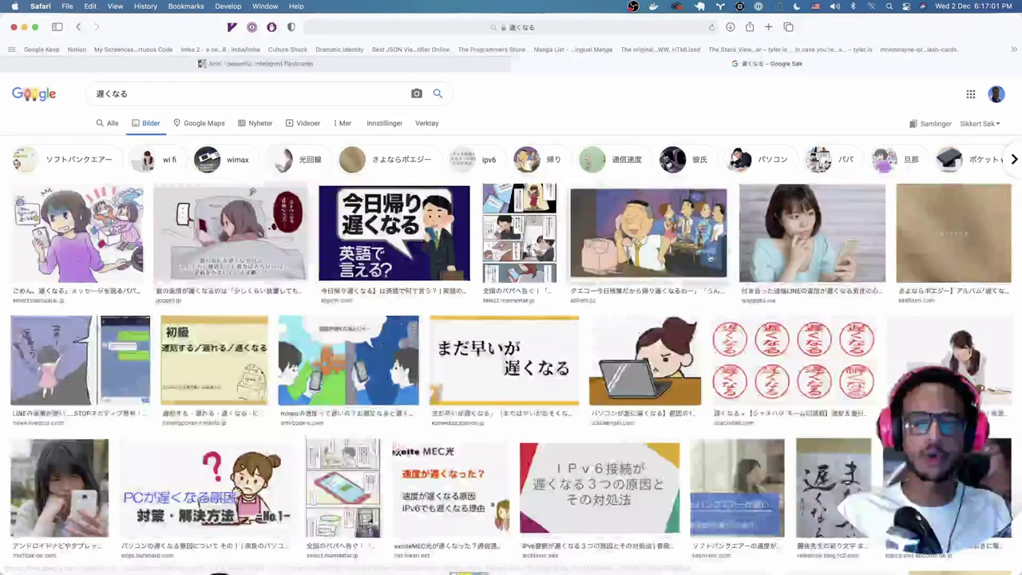
scroll(669, 243, down, 1)
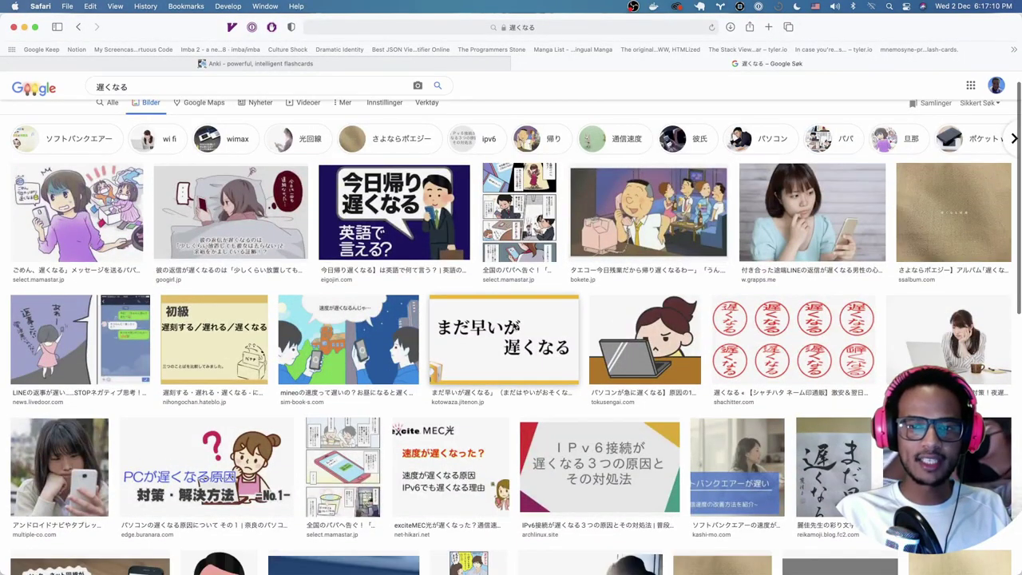
click(626, 231)
right_click(800, 215)
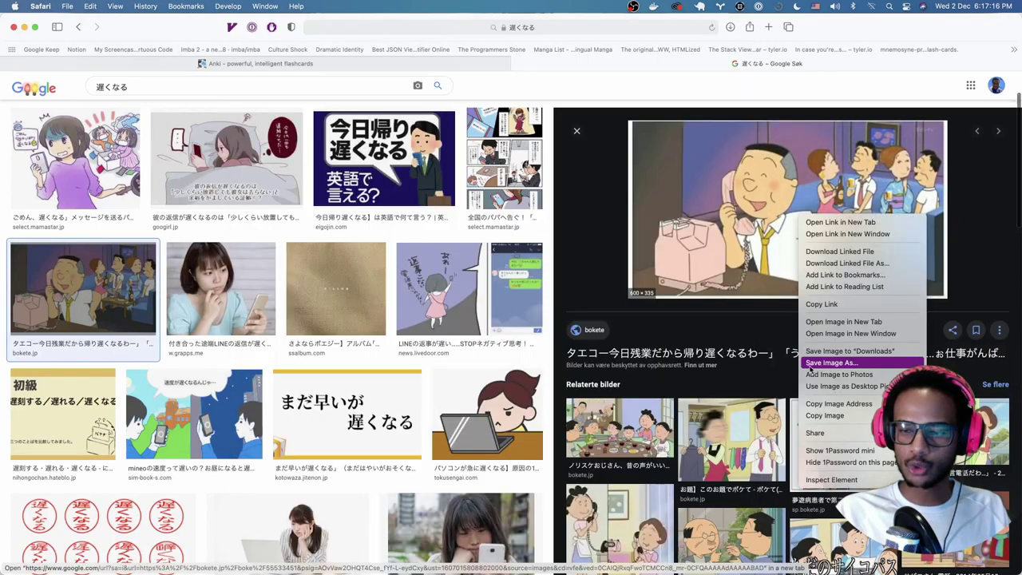
click(841, 353)
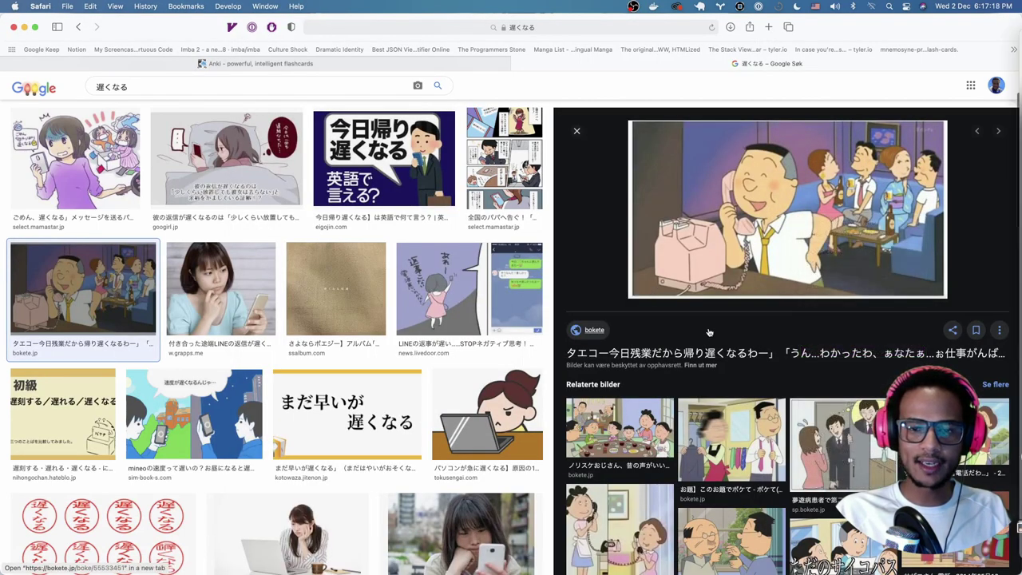
Back in Anki, attach the downloaded phone cartoon below 遅くなる in the card's Back field and close the editor.
key(super+Tab)
click(510, 345)
key(Return)
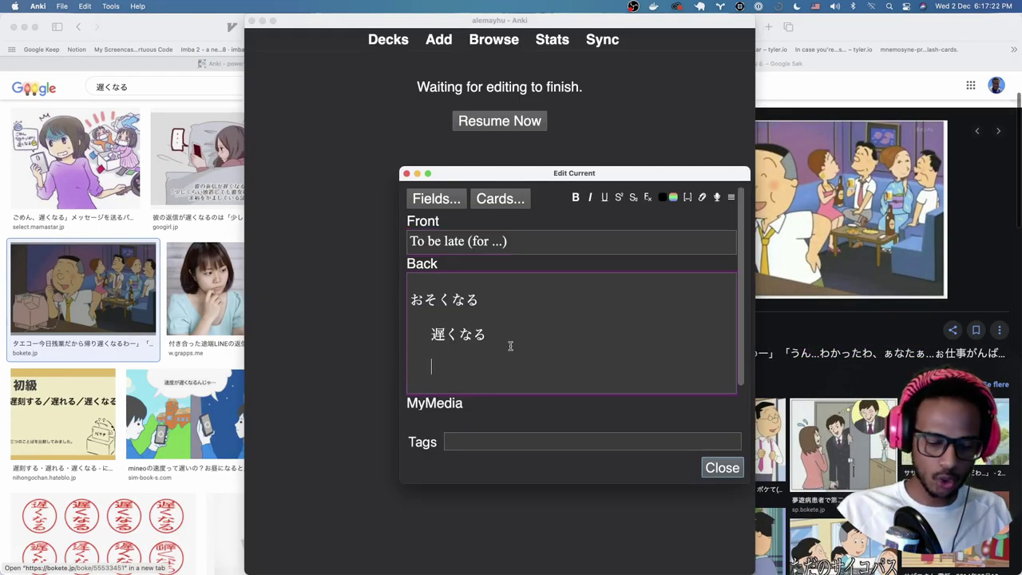
key(F3)
key(space)
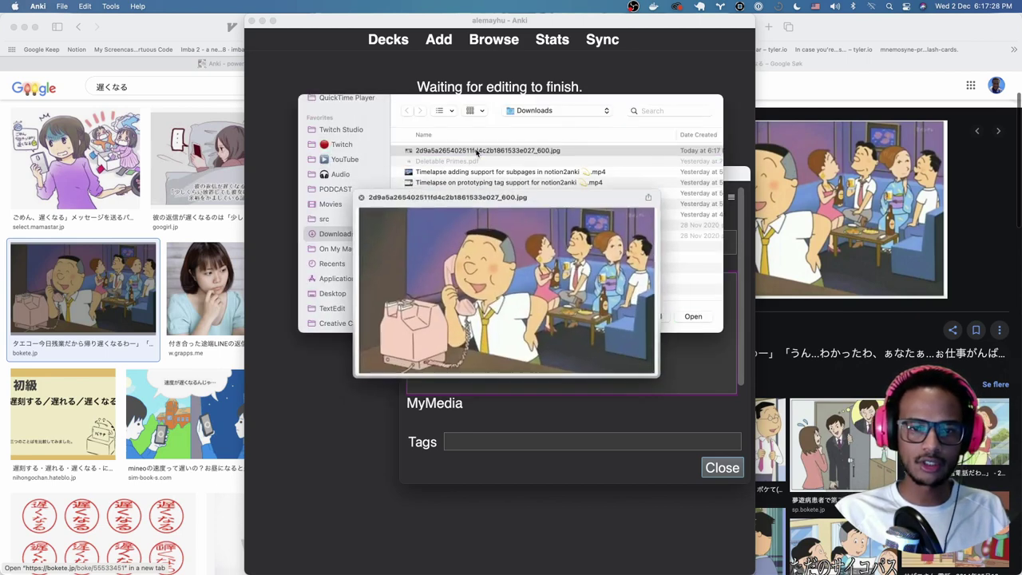
key(space)
key(Return)
key(Escape)
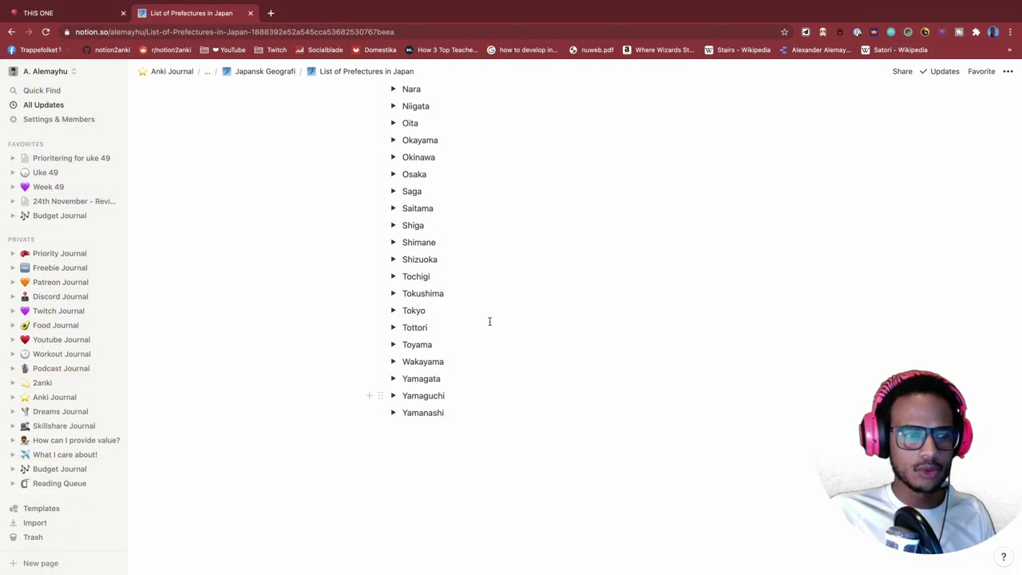
Expand the Aichi toggle in Notion's List of Prefectures in Japan page and view its map.
scroll(489, 321, up, 10)
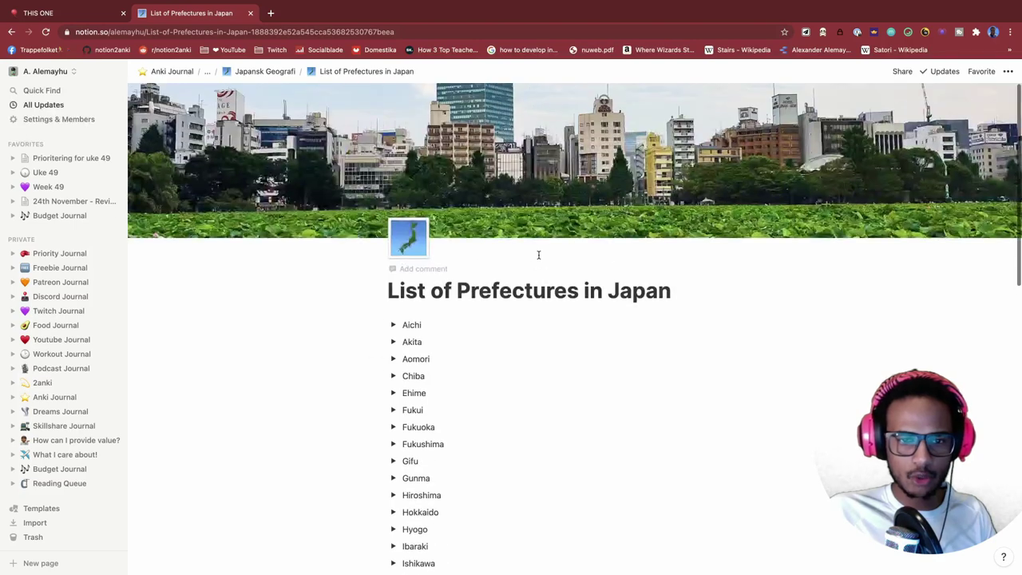
click(392, 325)
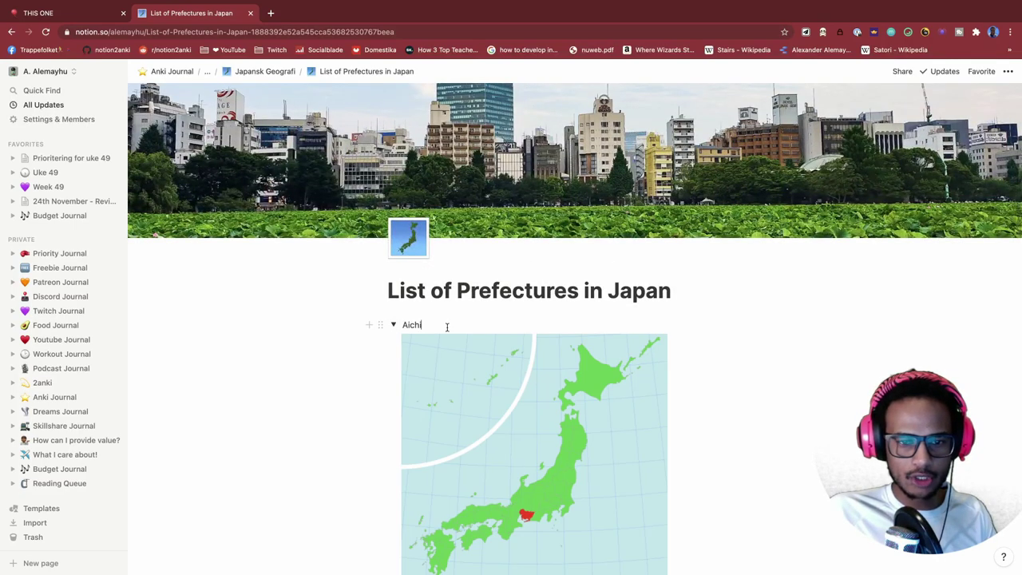
scroll(447, 326, down, 3)
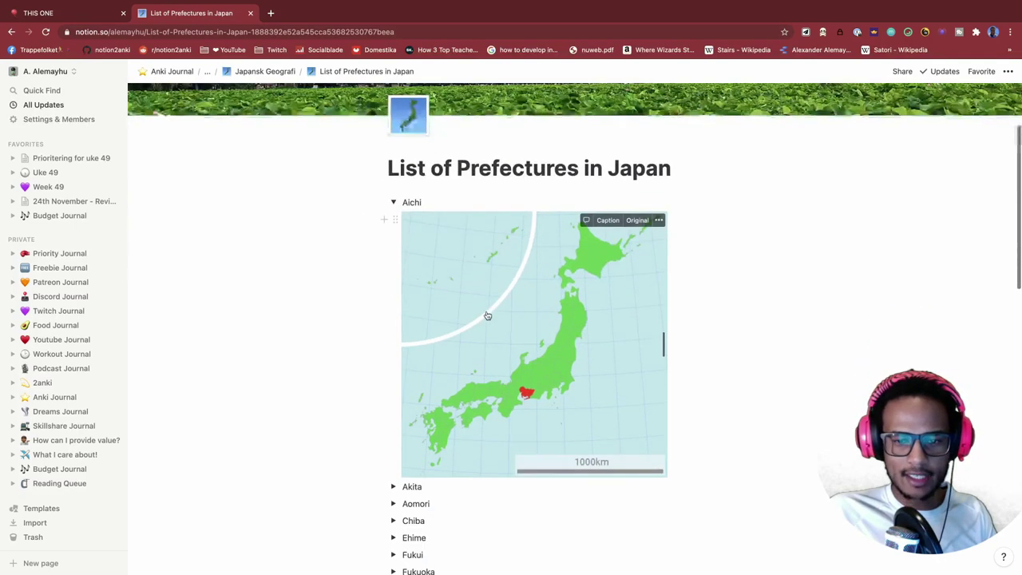
click(695, 299)
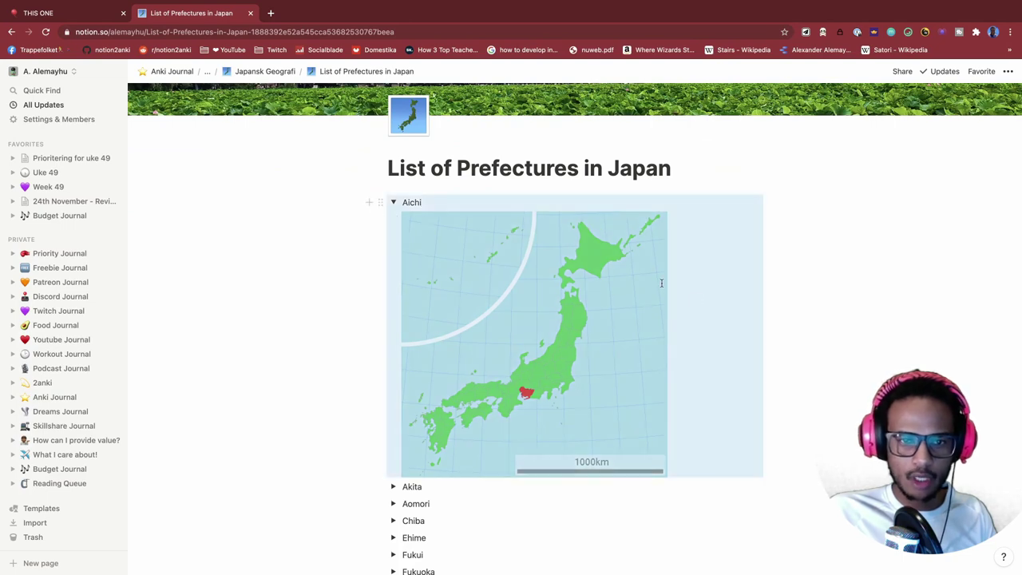
Insert an empty image block under Aichi, browse its Unsplash pictures, and leave the picker without choosing one.
click(488, 202)
key(Return)
text(/imag)
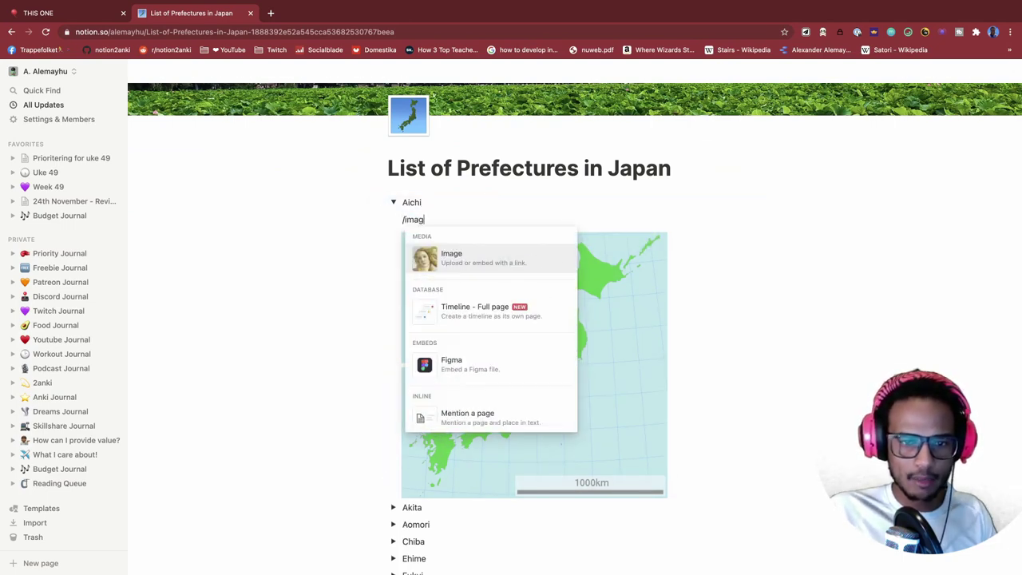
key(Return)
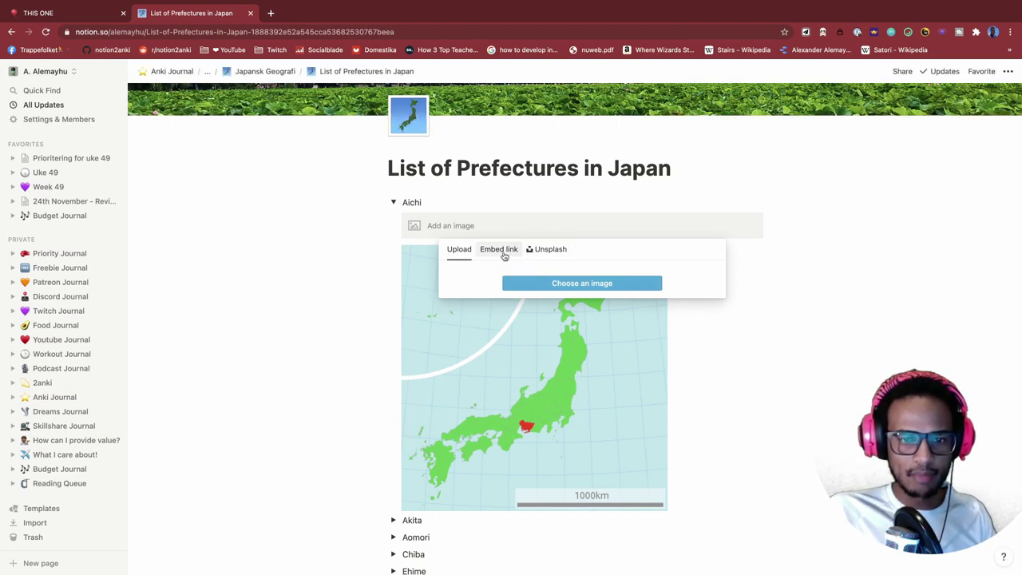
click(556, 251)
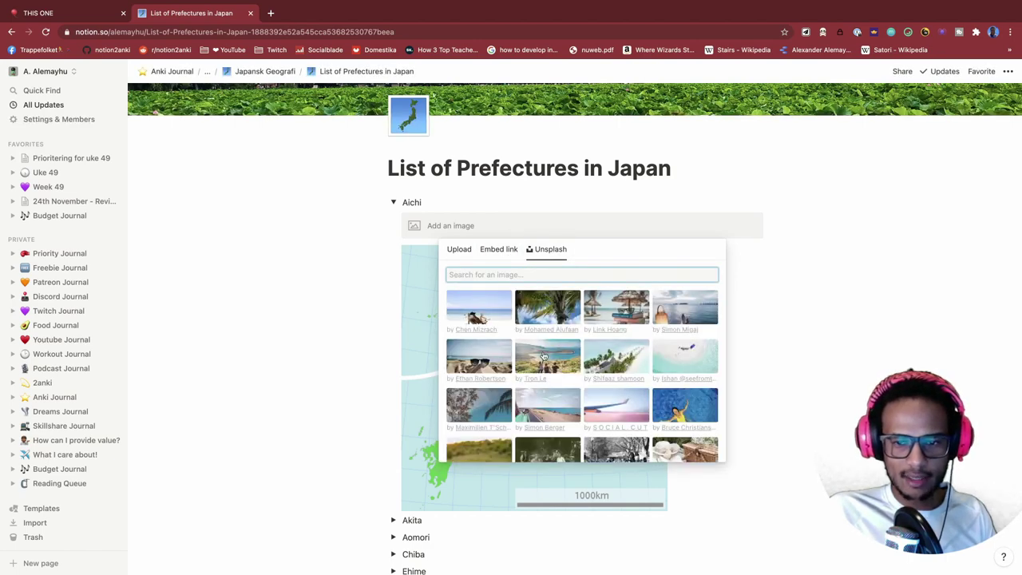
scroll(562, 351, down, 5)
click(798, 267)
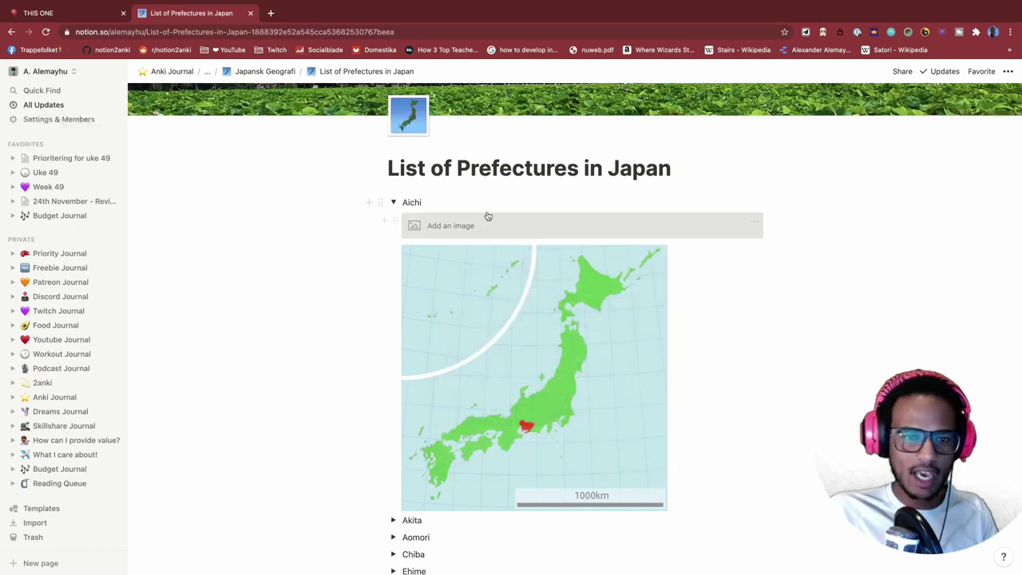
Delete the empty image block under Aichi and collapse the Aichi toggle.
drag(374, 230, 477, 231)
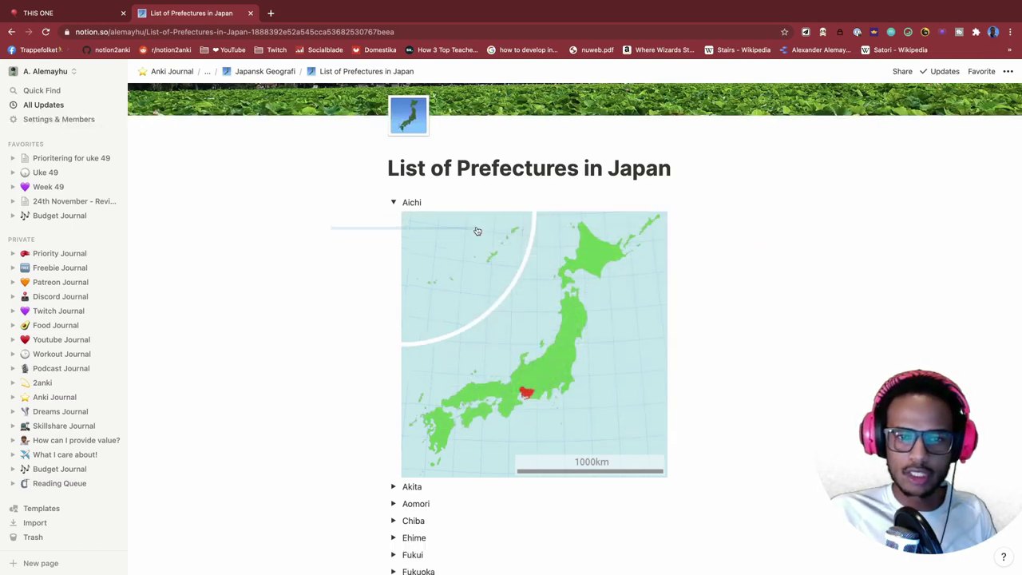
key(BackSpace)
click(392, 203)
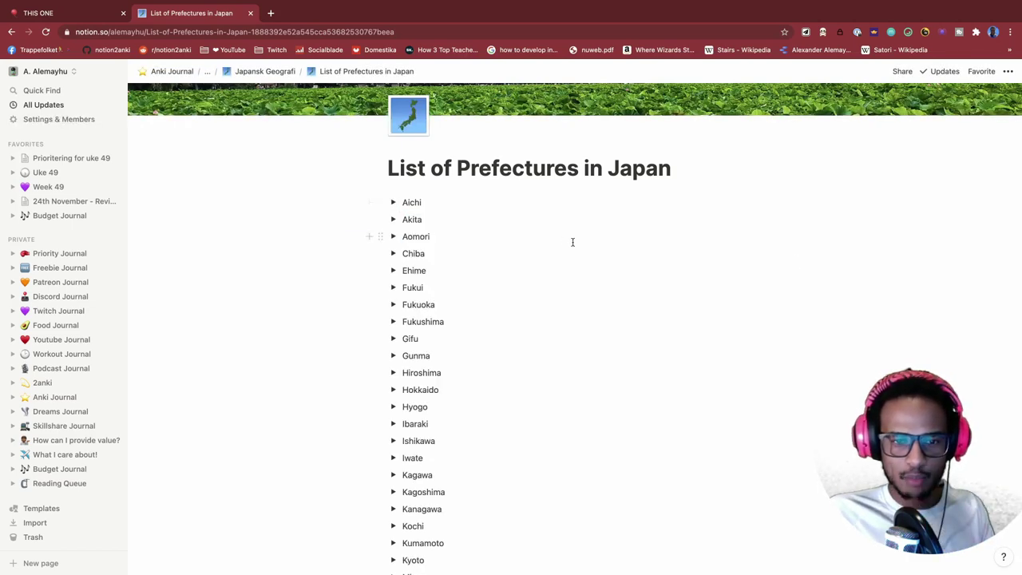
Export the List of Prefectures in Japan page as HTML with subpages excluded.
scroll(573, 242, down, 3)
scroll(573, 242, up, 1)
scroll(572, 242, up, 4)
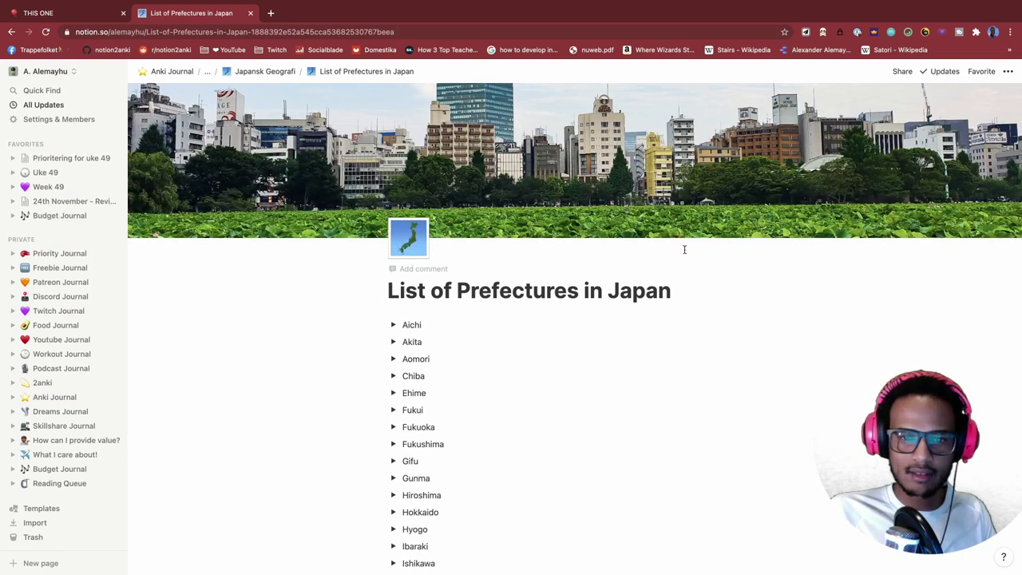
click(902, 72)
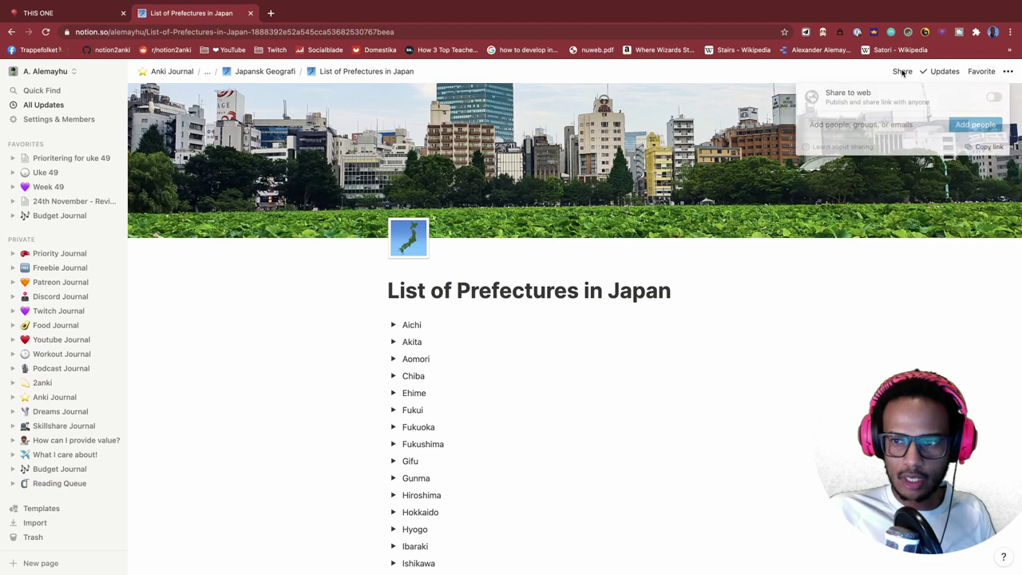
click(1007, 71)
click(910, 354)
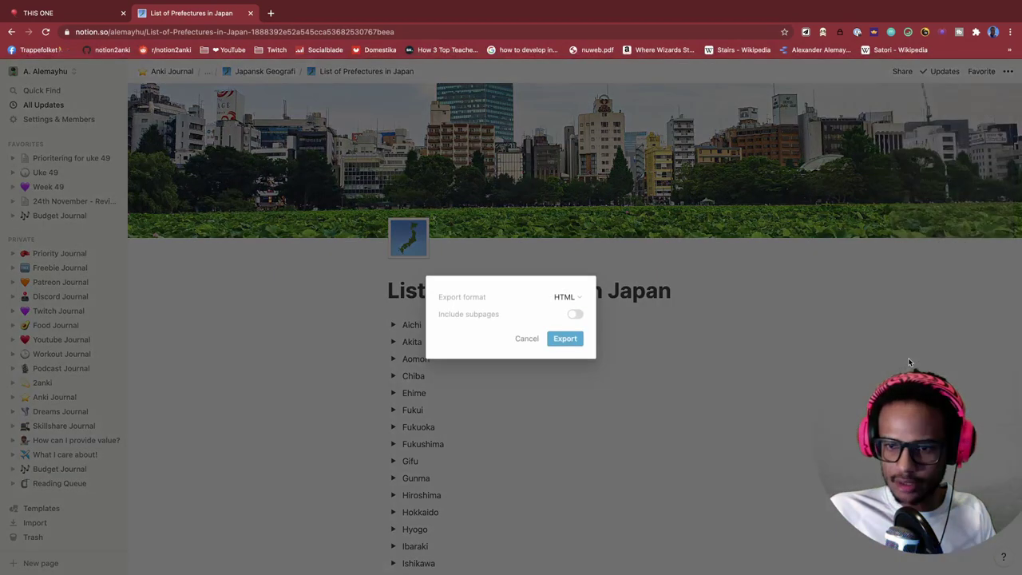
click(564, 338)
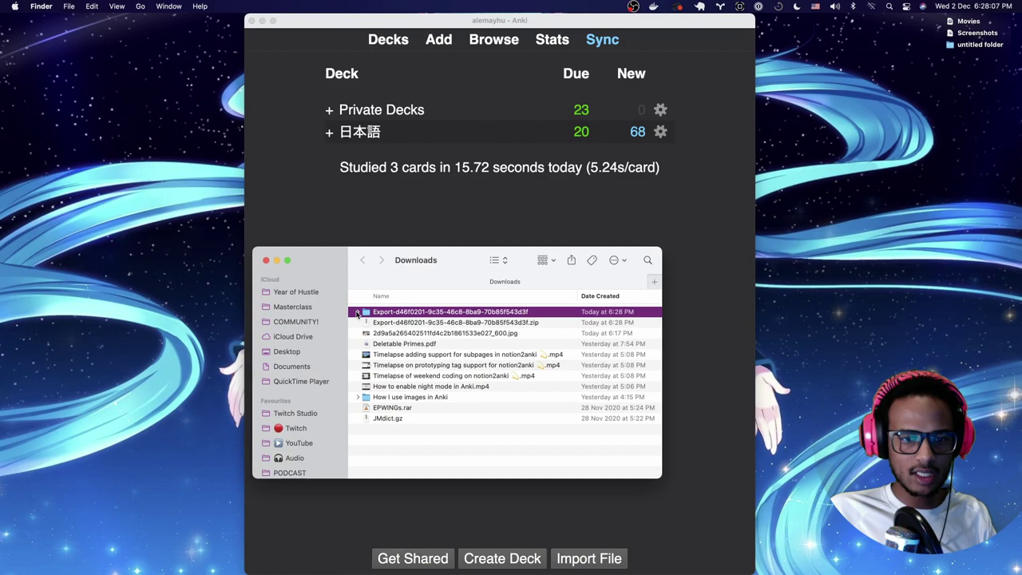
Switch back to Chrome and open the 2anki.net Notion to Anki upload page in a new tab.
key(ctrl+Right)
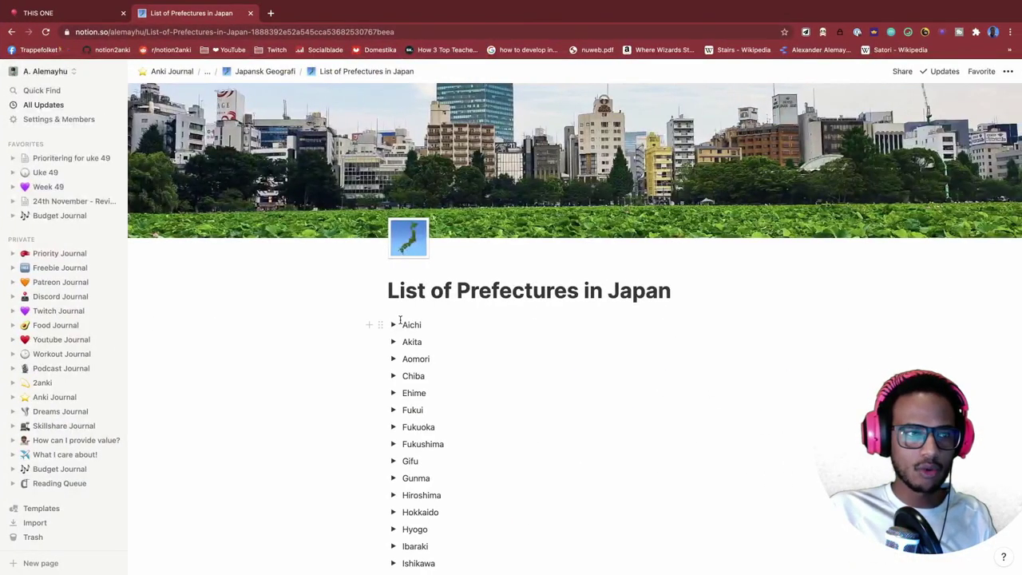
key(ctrl+t)
text(2an)
key(Return)
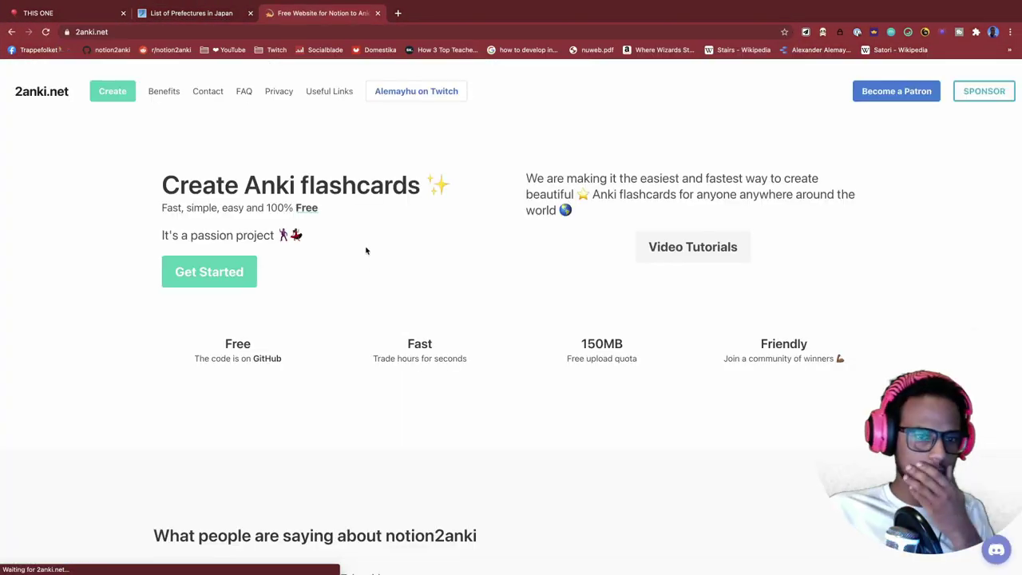
click(248, 270)
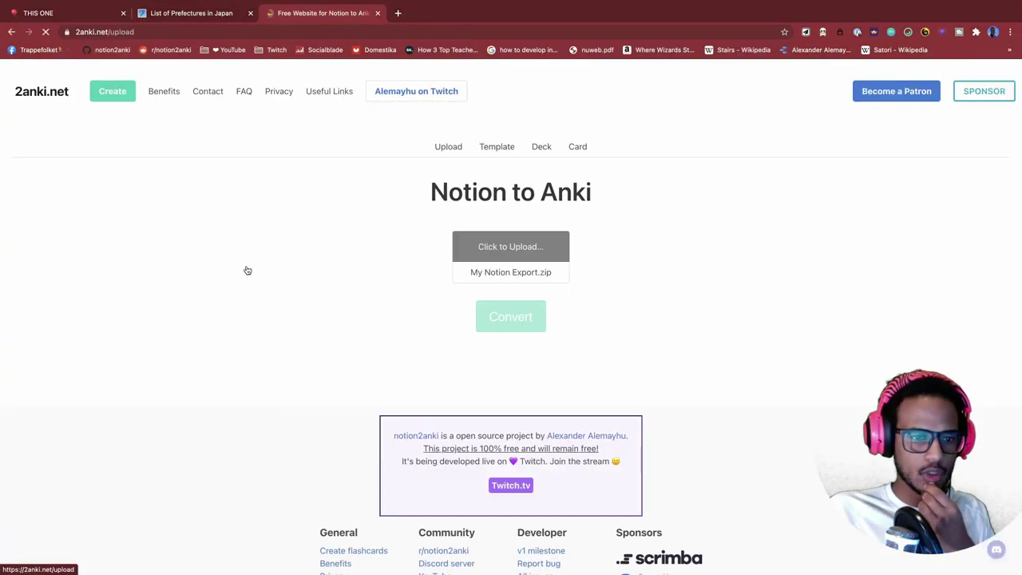
Select Export-d46f0201-9c35-46c8-8ba9-70b85f543d3f.zip from Downloads as the file to upload.
click(491, 251)
click(438, 237)
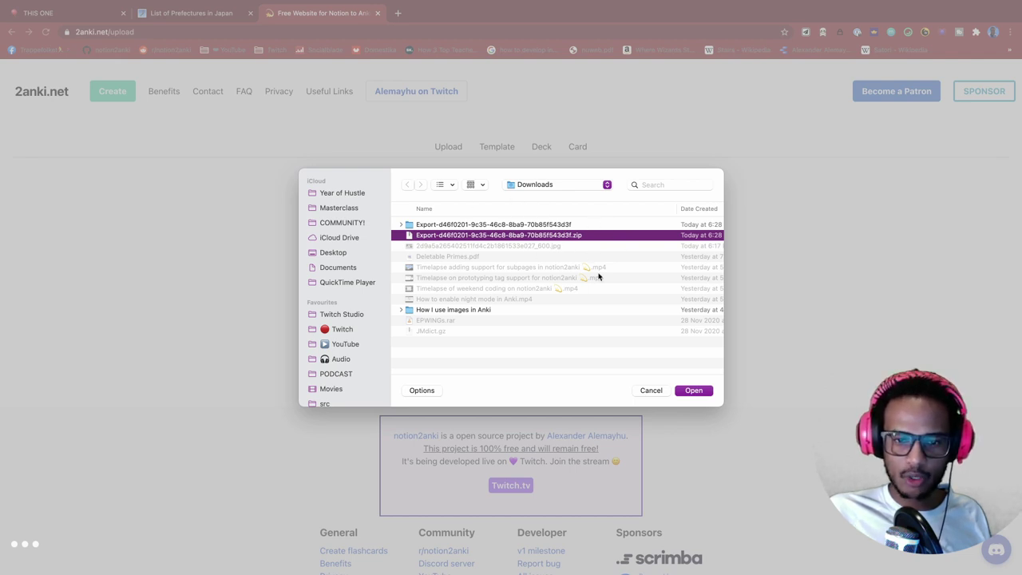
click(693, 388)
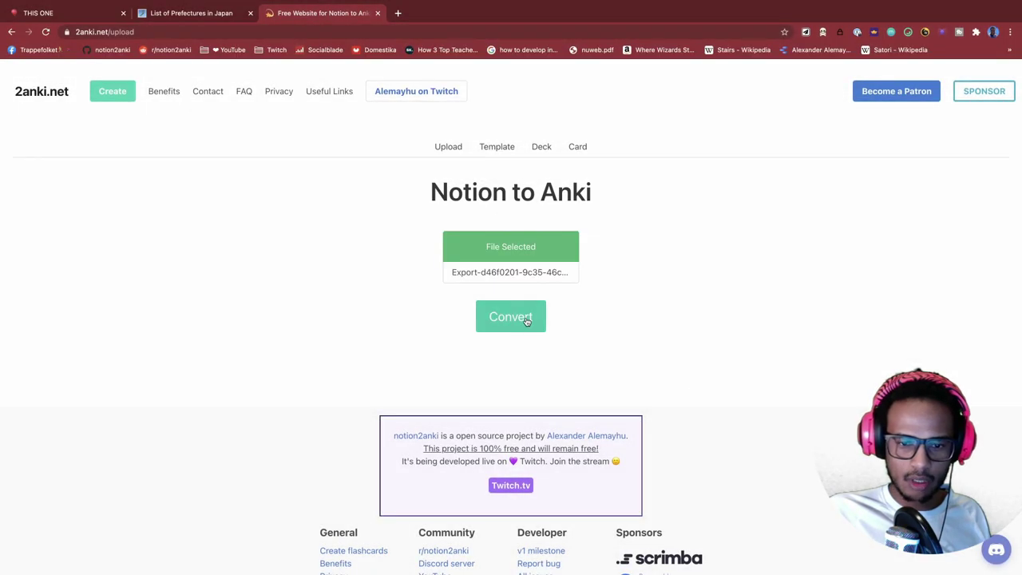
Review the 2anki card options and compare them with the name and map in Notion's Aichi toggle.
click(580, 147)
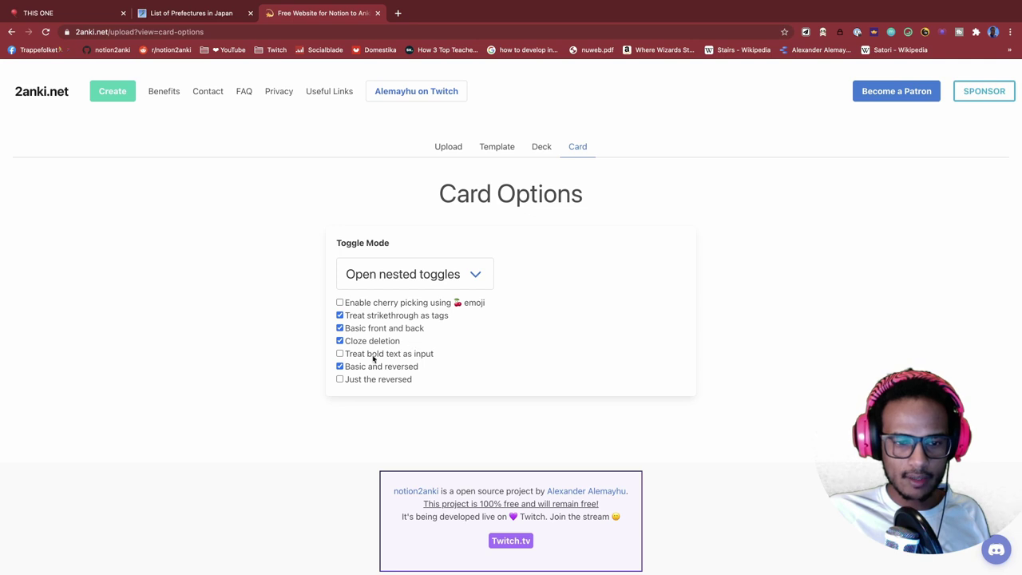
click(206, 17)
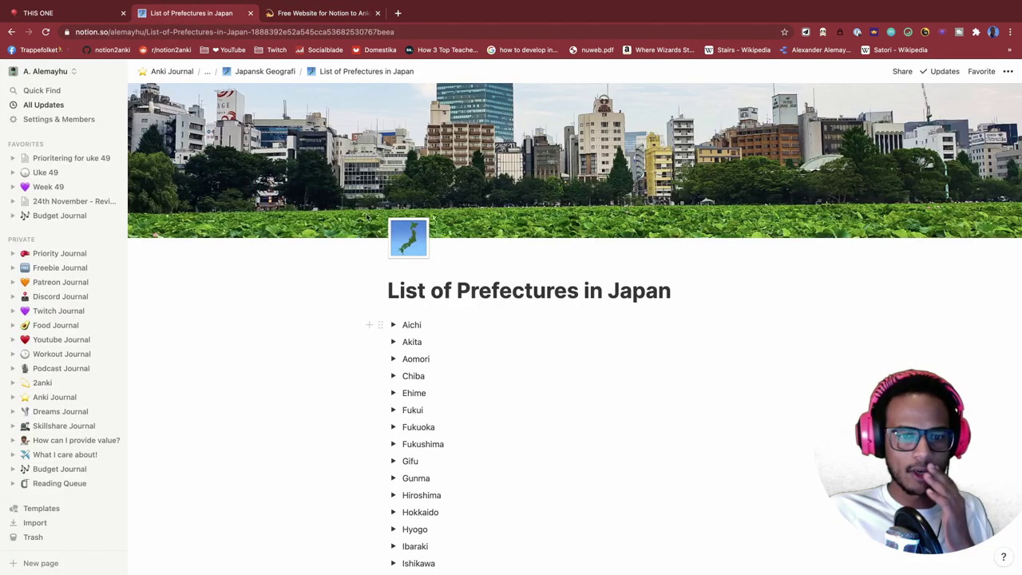
double_click(410, 325)
click(392, 324)
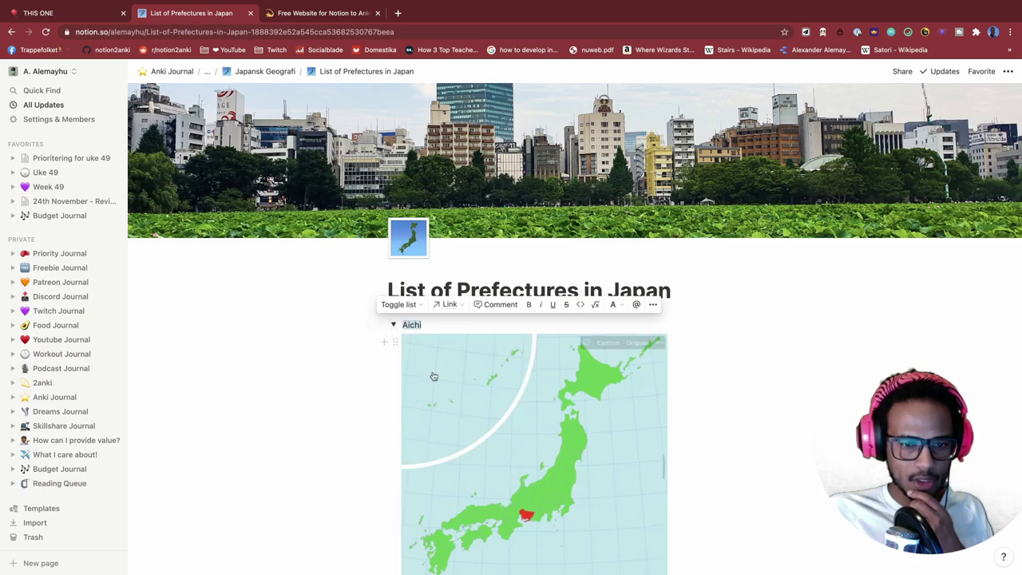
click(394, 324)
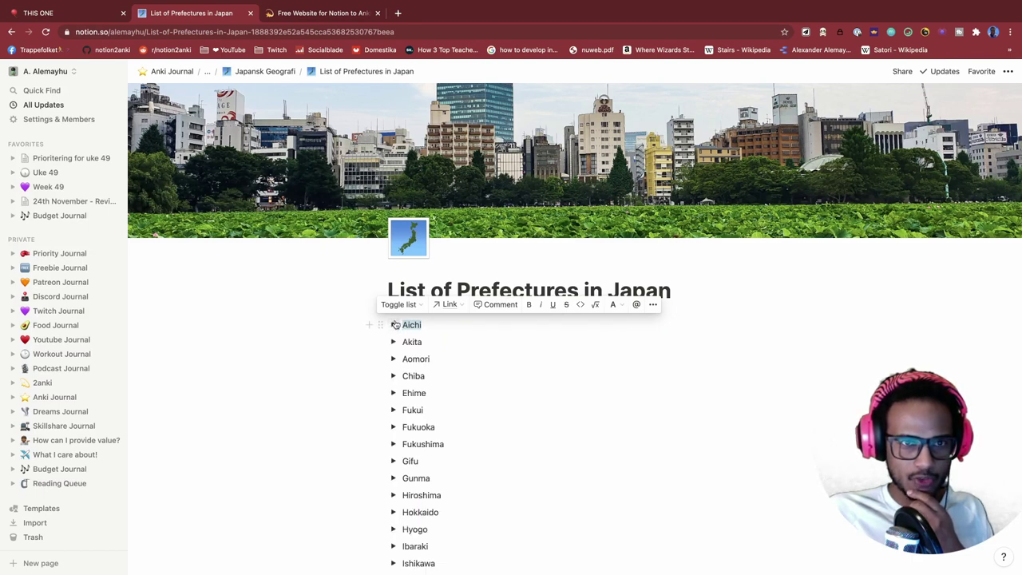
click(323, 14)
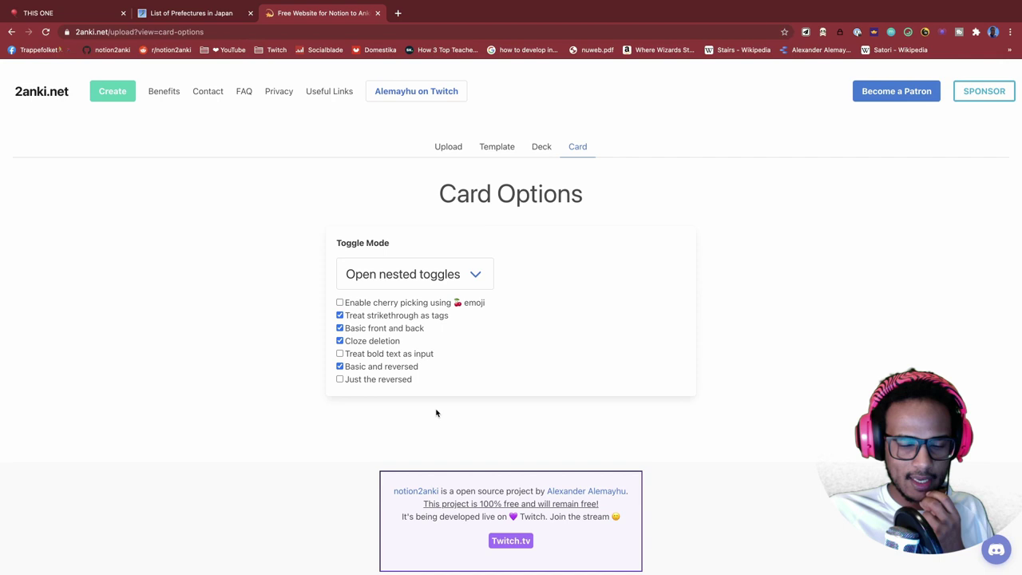
scroll(436, 412, down, 1)
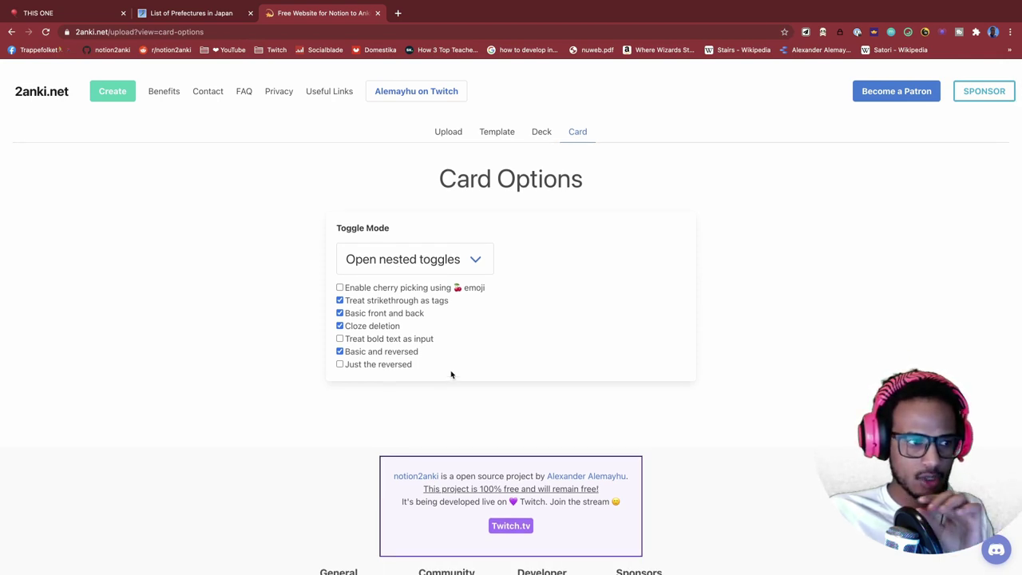
scroll(481, 364, down, 2)
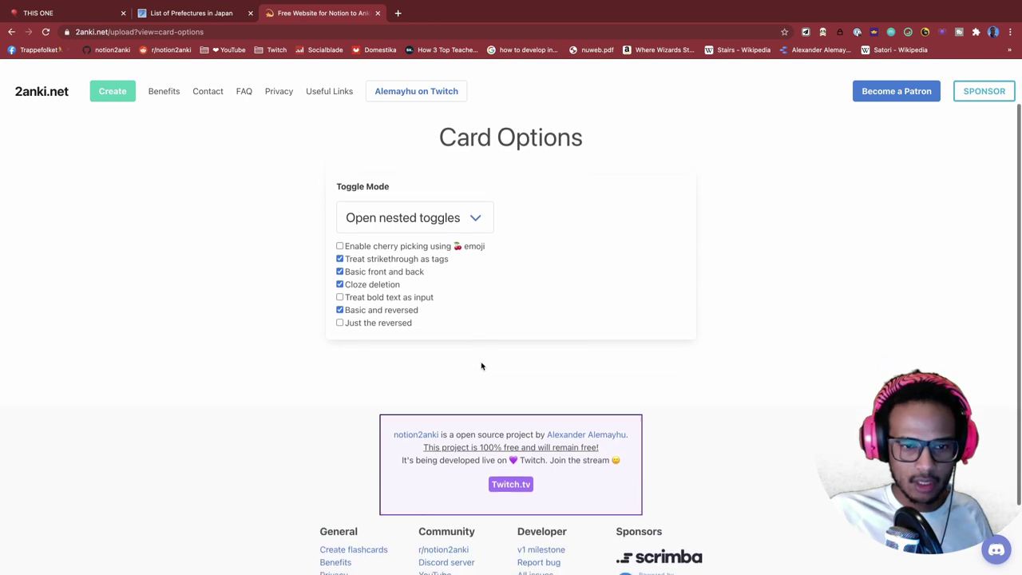
scroll(488, 335, up, 3)
Convert the selected Notion export into an Anki deck and download Your deck.apkg.
click(448, 151)
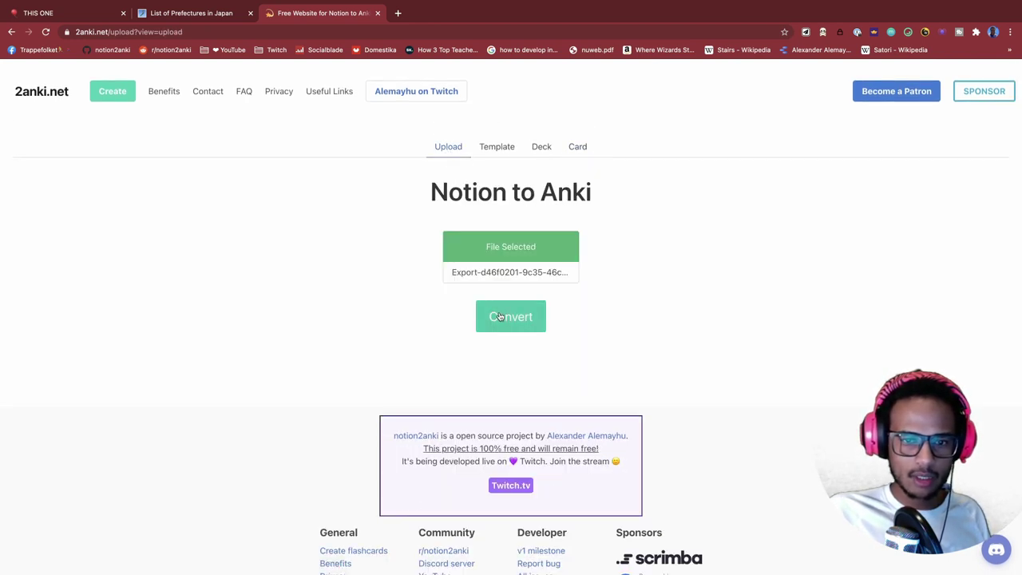
click(498, 319)
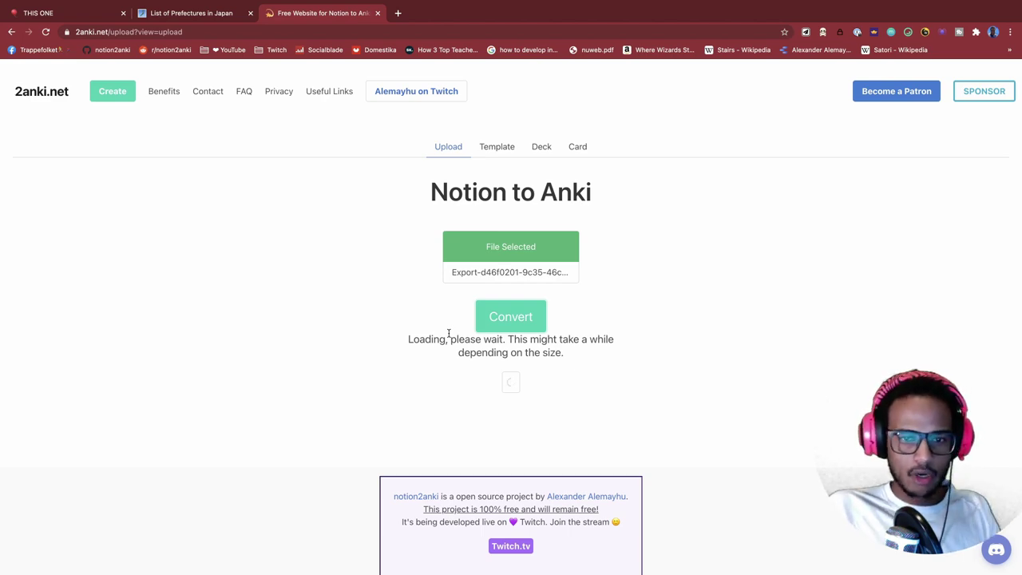
key(super+space)
text(anki)
key(Return)
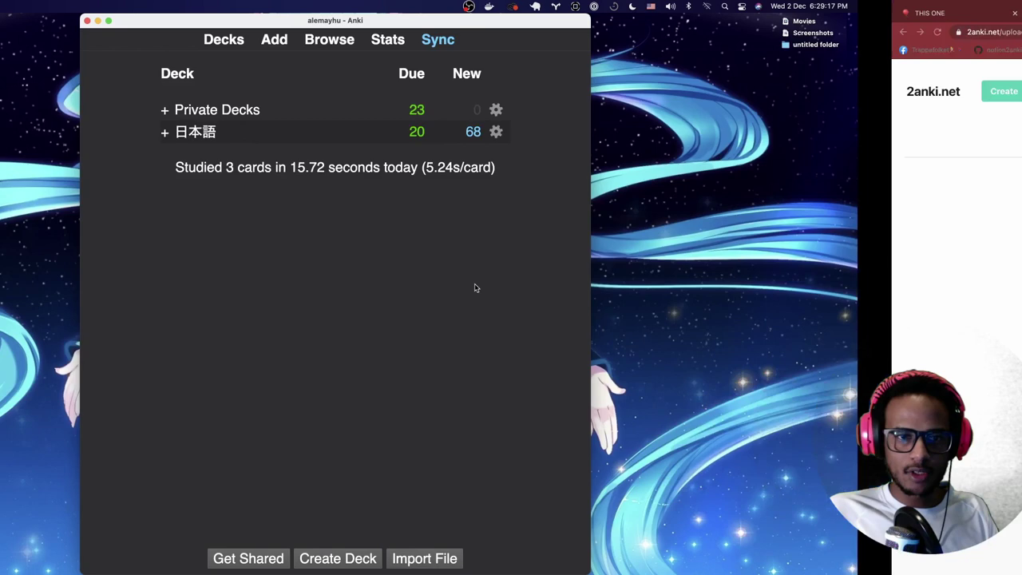
key(ctrl+Right)
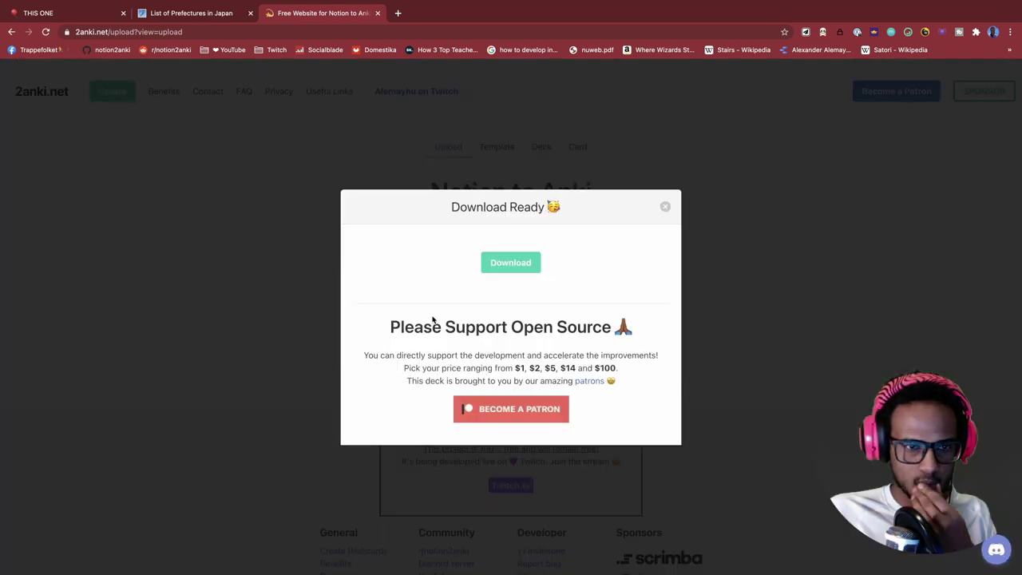
click(517, 270)
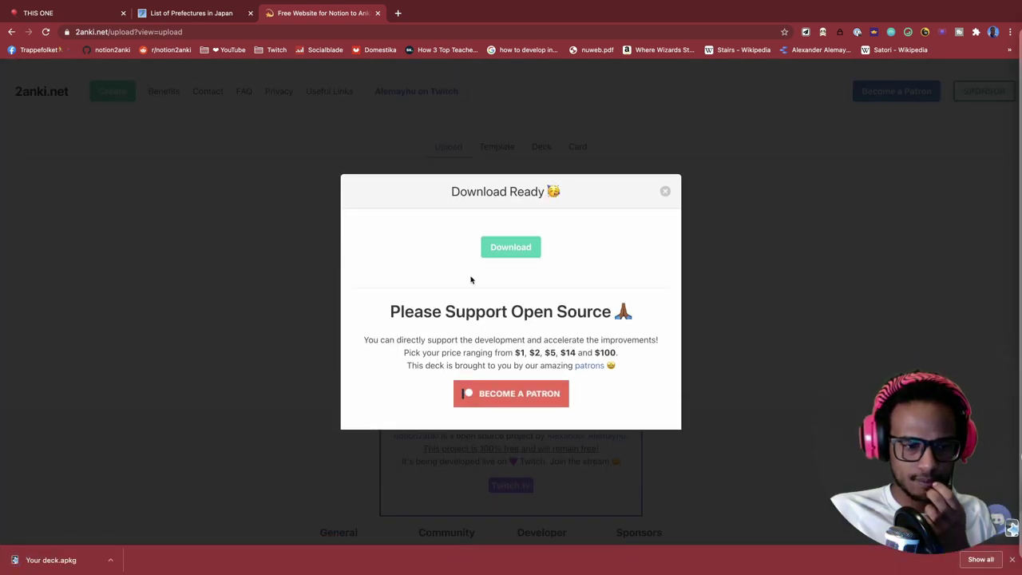
Import the downloaded Your deck.apkg into Anki and close the import summary.
key(ctrl+Left)
key(ctrl+Right)
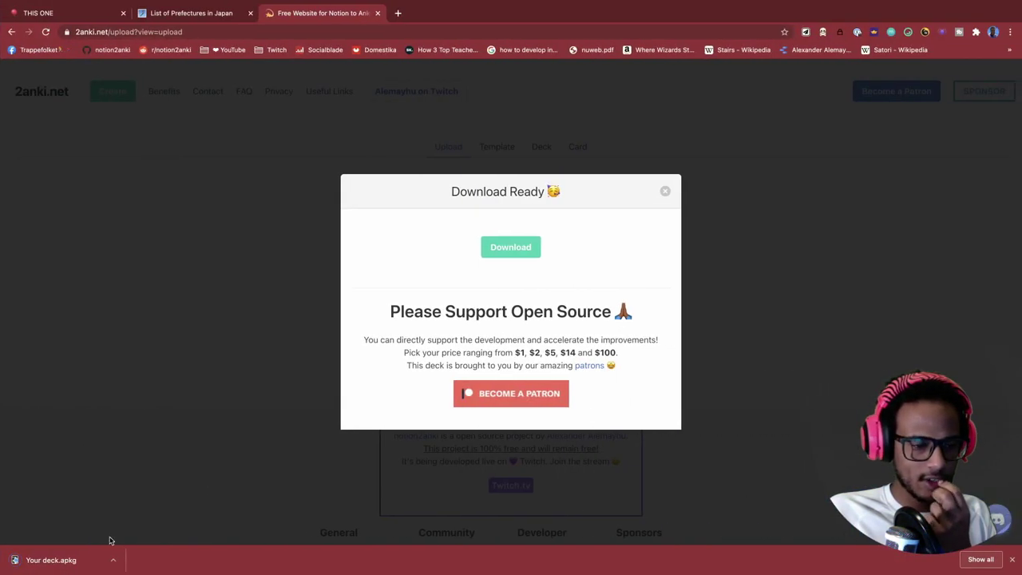
click(72, 558)
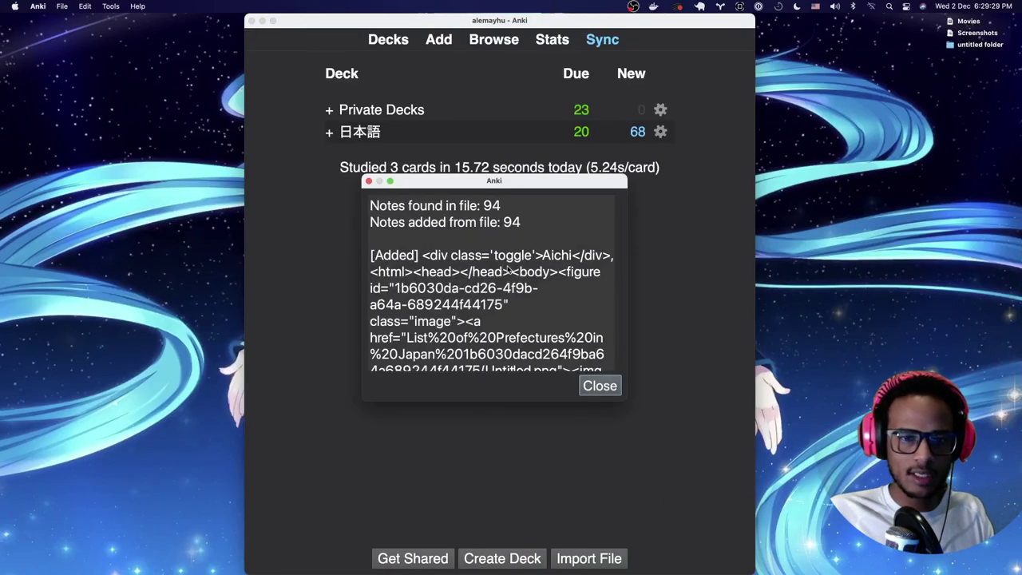
key(Escape)
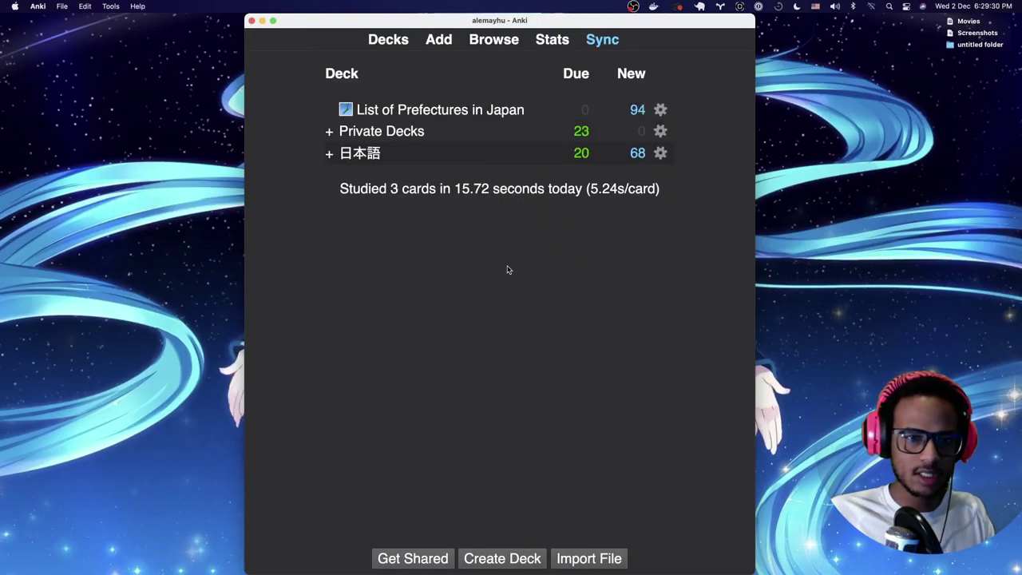
Study the List of Prefectures in Japan deck, rate the Aomori card Good, continue reviewing, and return to the deck list.
click(363, 113)
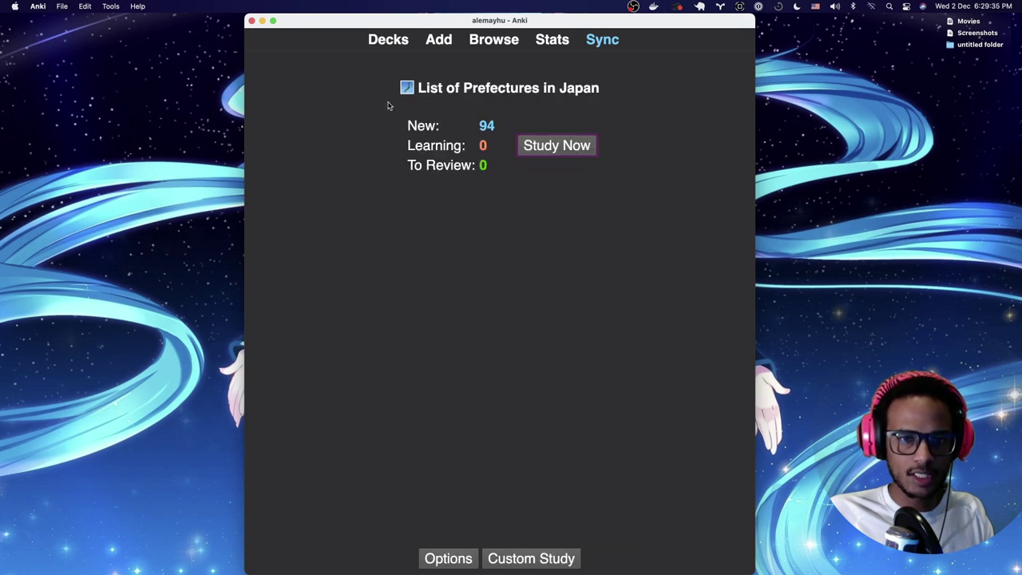
click(556, 146)
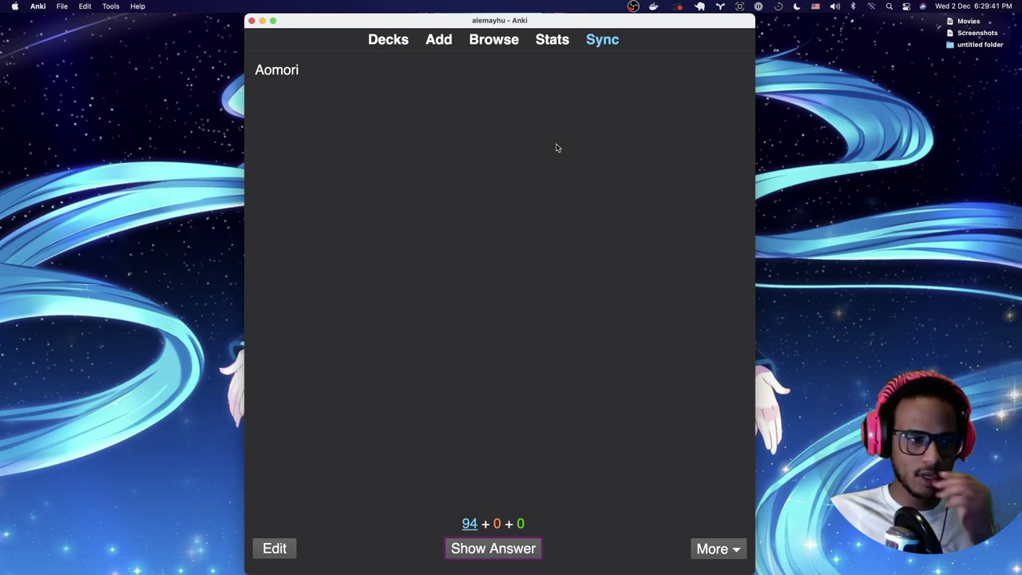
key(space)
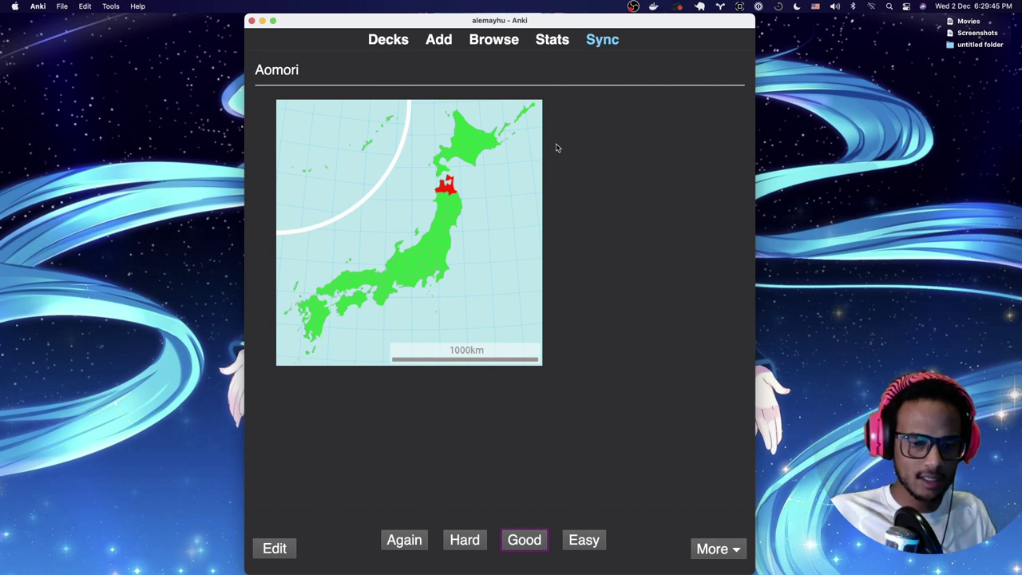
key(space)
key(space)
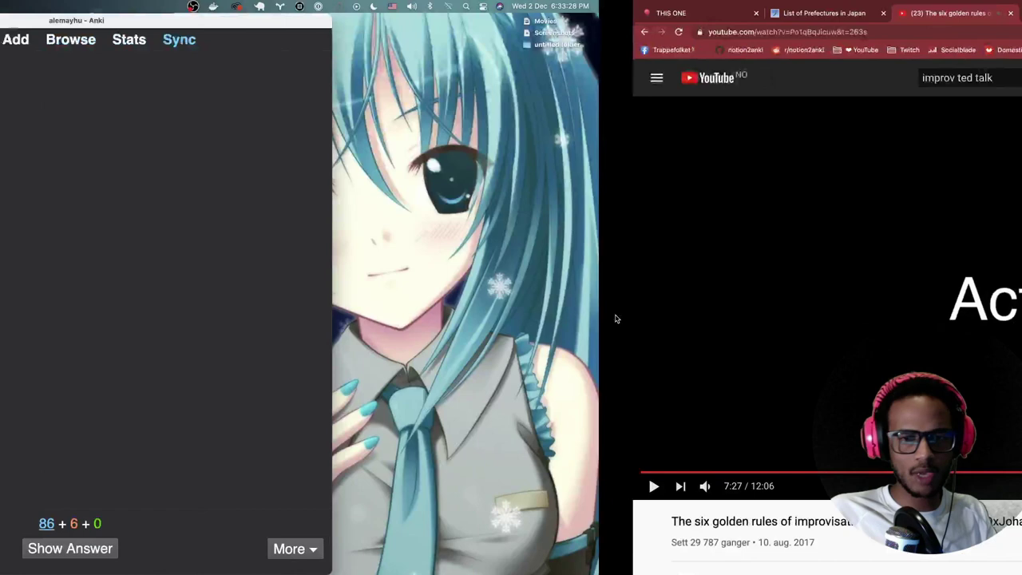
click(388, 40)
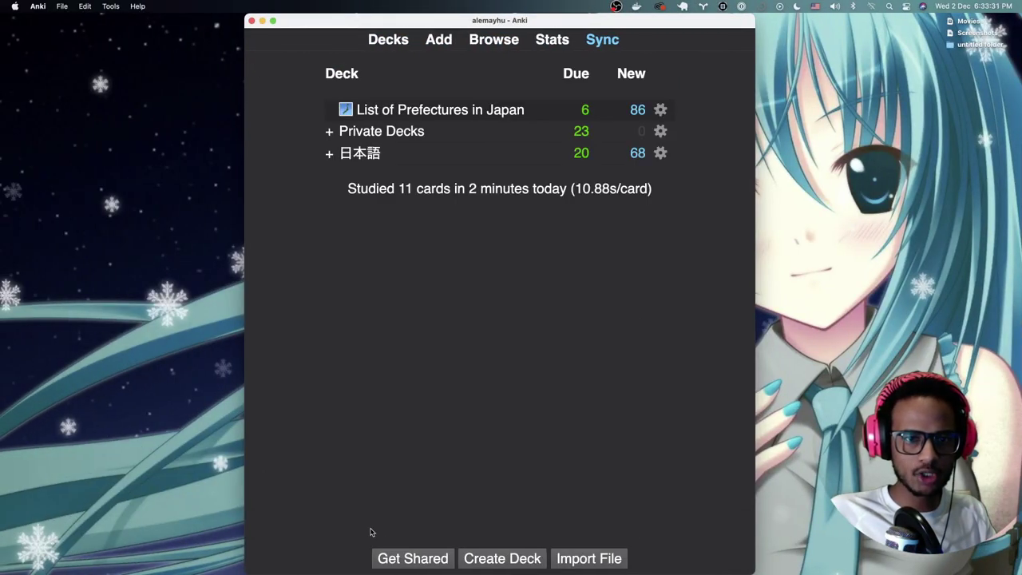
Create a new deck named Improv.
click(498, 556)
text(Improv)
key(Return)
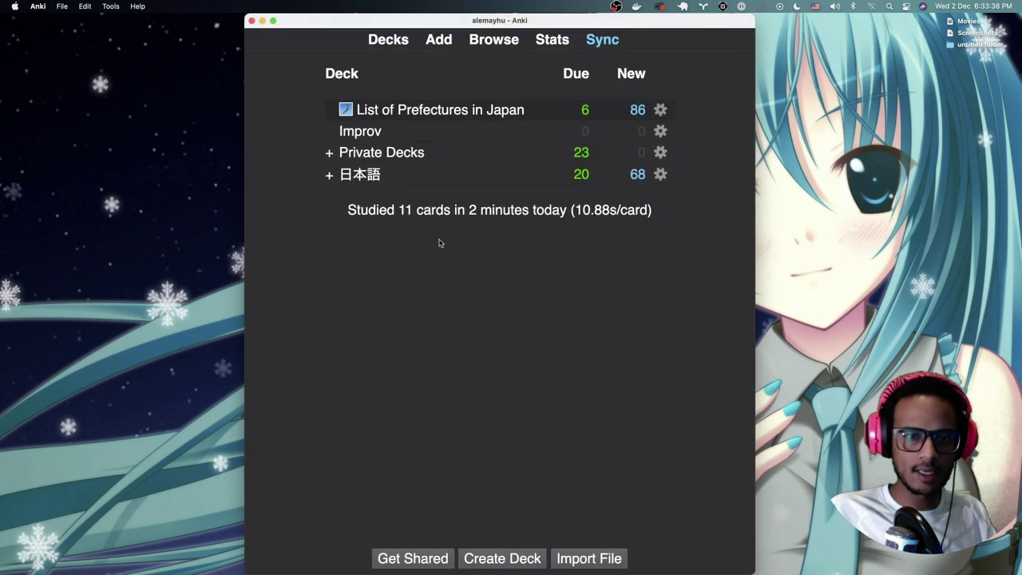
Start a new note in the Improv deck, enlarge the Add window, and set the note type to Basic.
click(360, 131)
key(a)
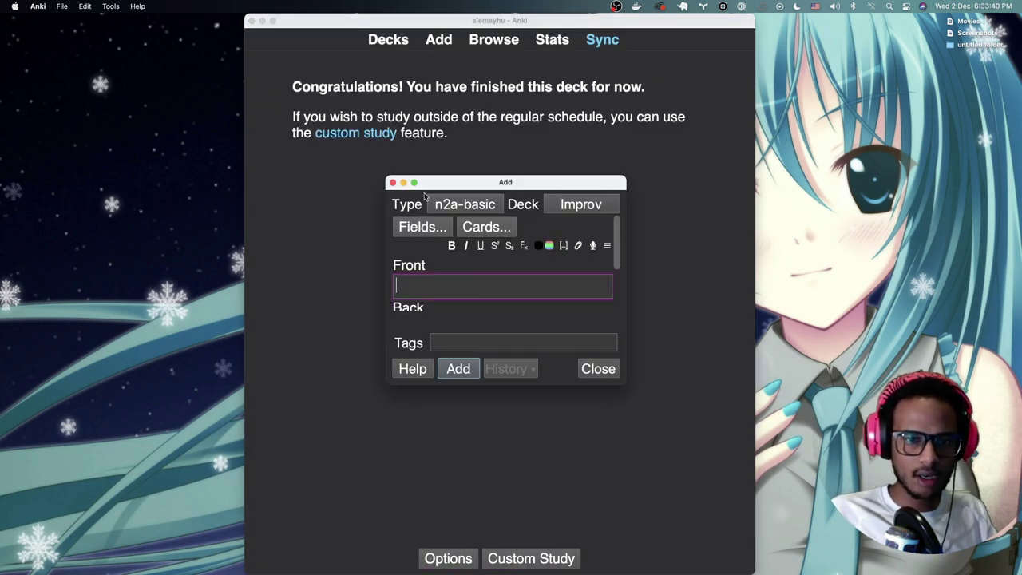
drag(384, 180, 279, 55)
drag(621, 383, 768, 445)
click(435, 83)
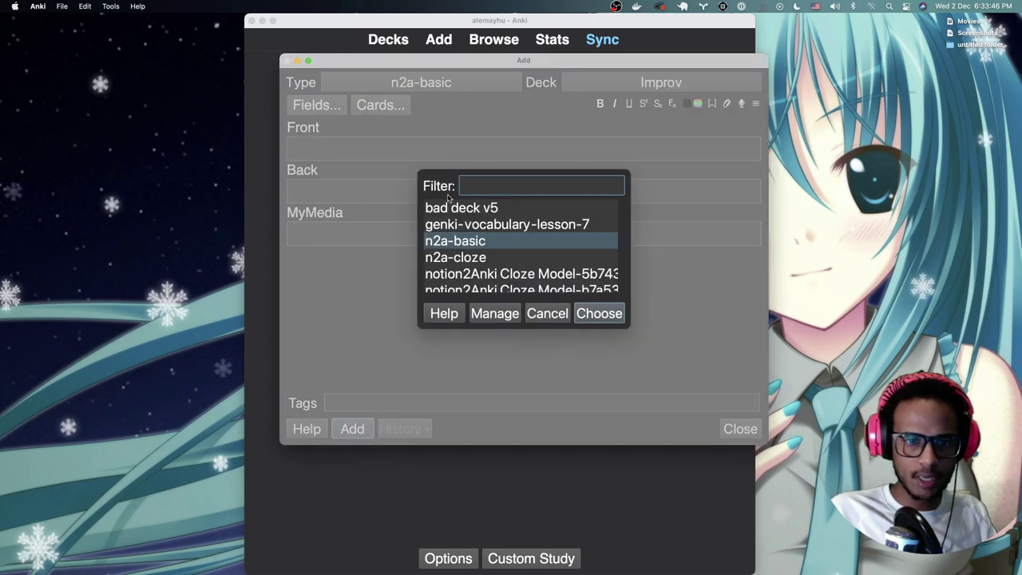
scroll(461, 232, down, 2)
text(Bas)
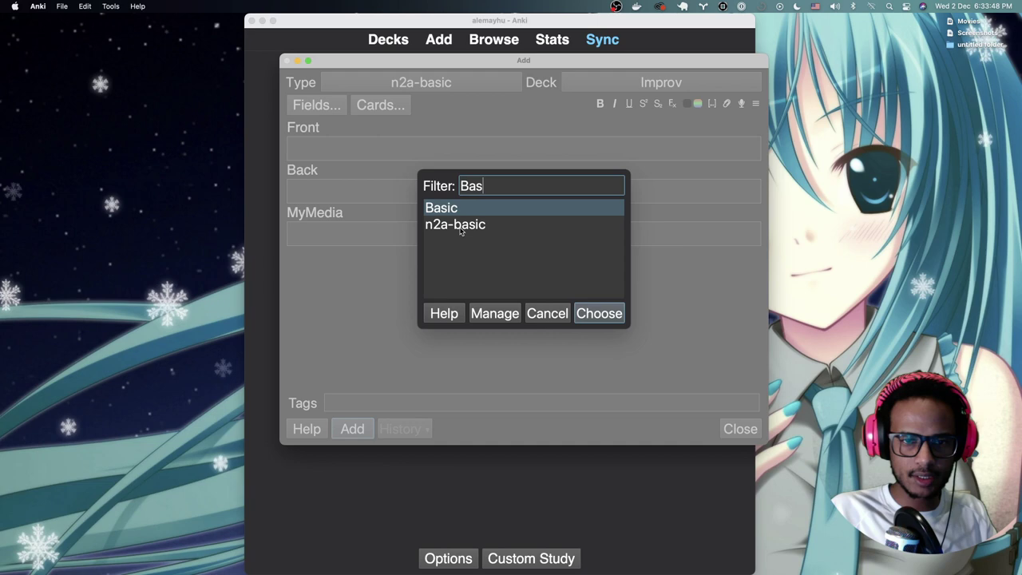
key(Return)
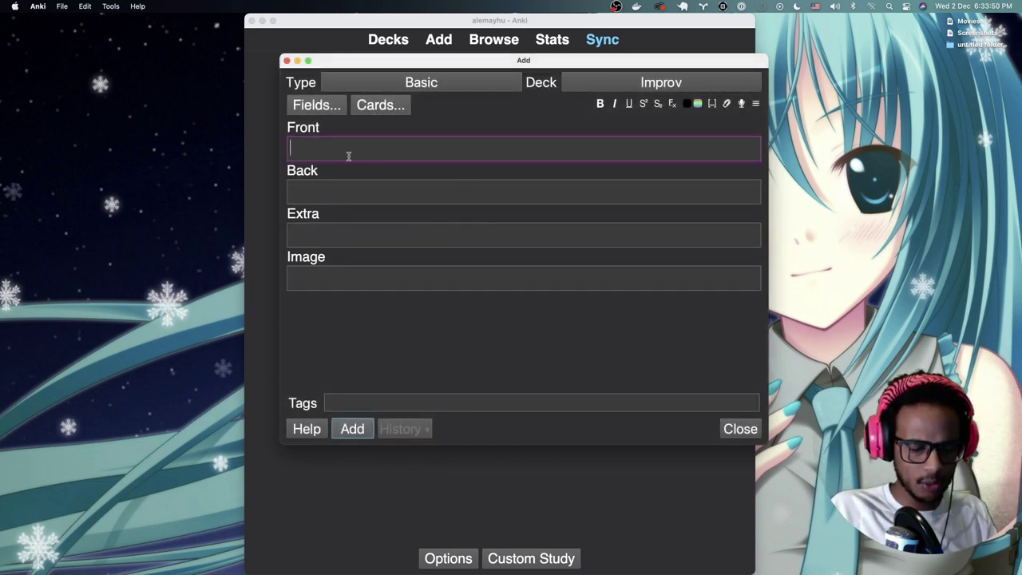
Enter "What is rule #1 of improv?" as the question on the card's Front.
text(What is rule #)
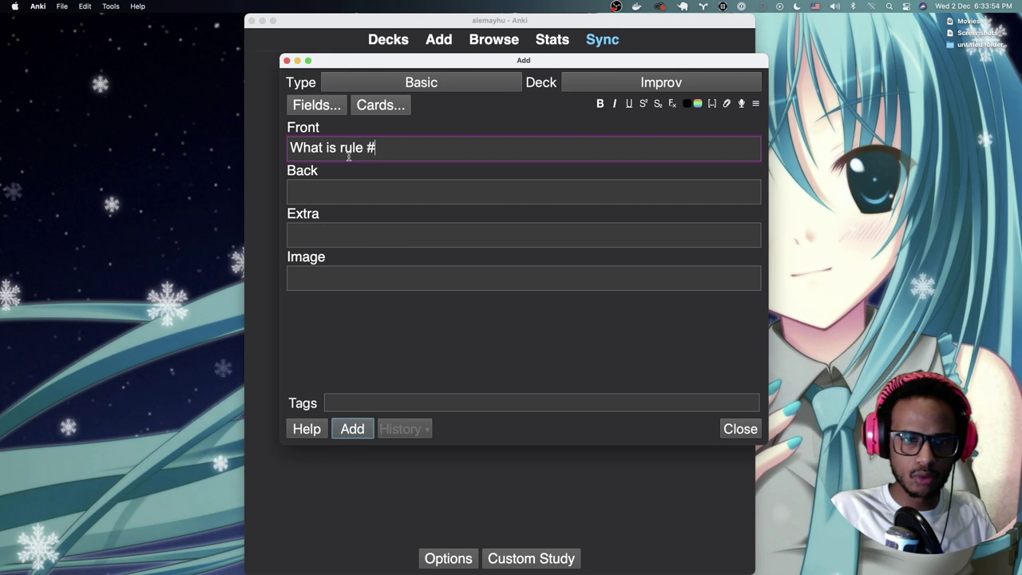
text(1 of Im)
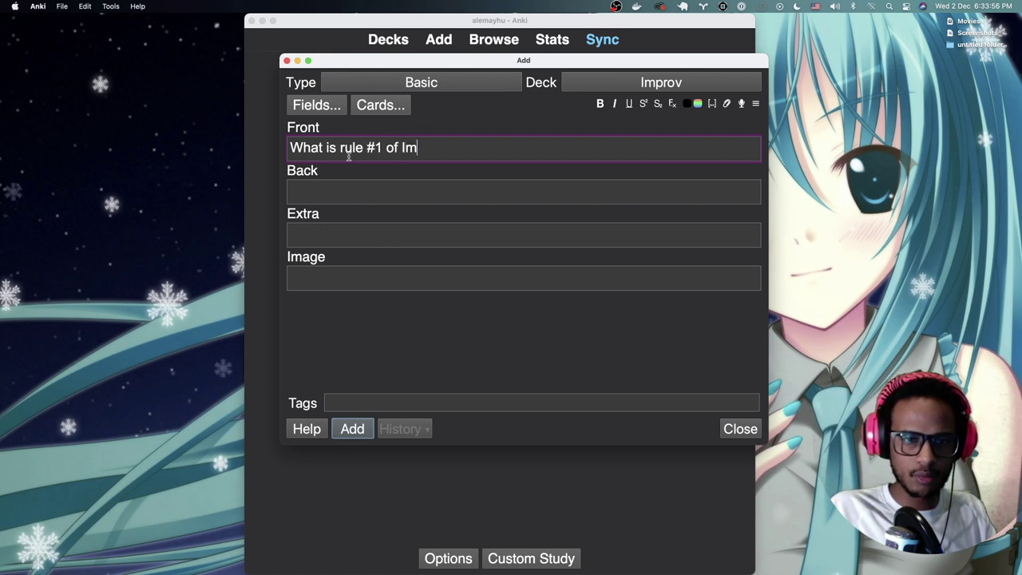
text(rpvoe)
key(BackSpace)
key(BackSpace)
key(BackSpace)
key(BackSpace)
key(BackSpace)
key(BackSpace)
key(BackSpace)
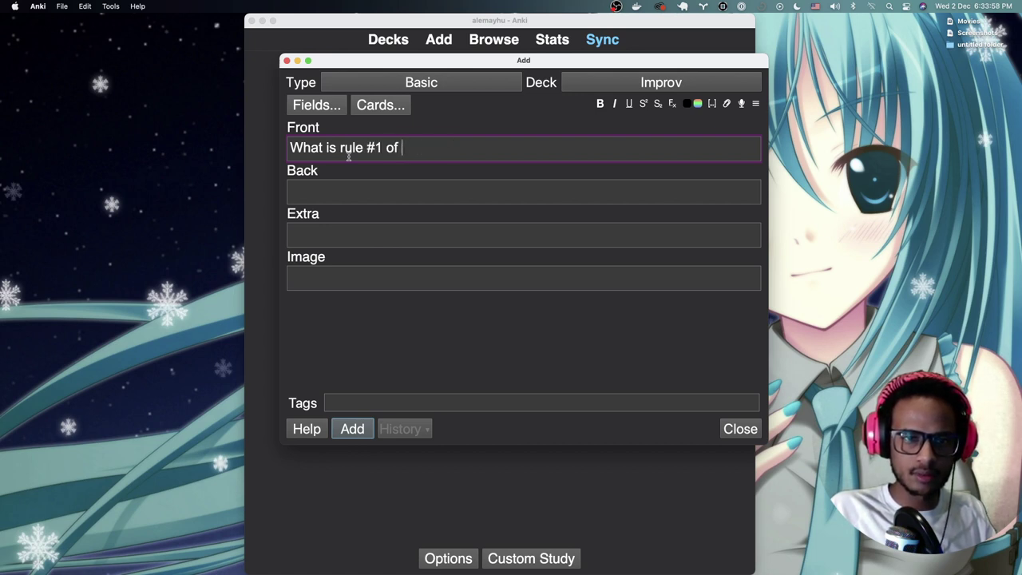
text(improve)
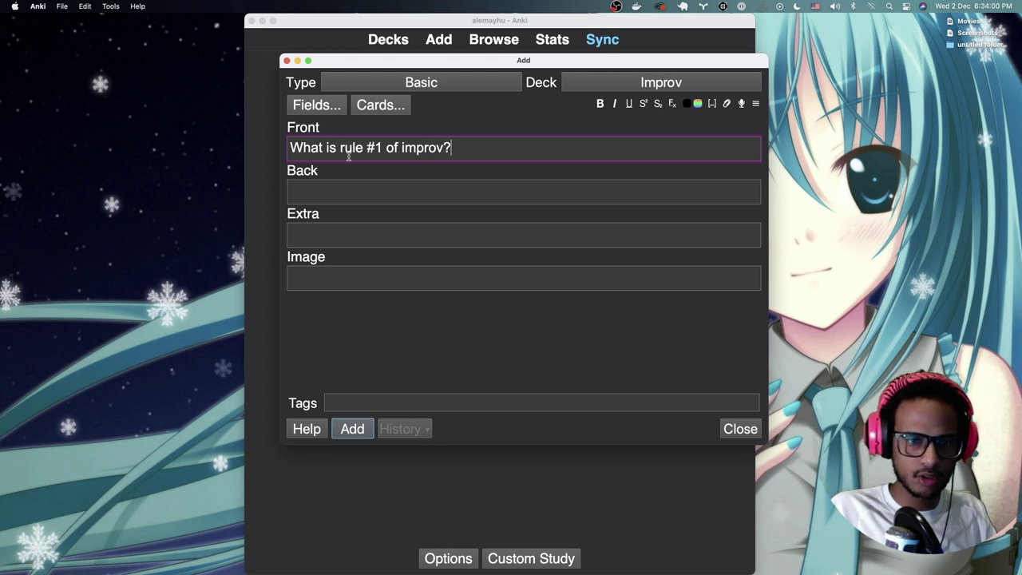
Preview the saved improv talk screenshots and attach the full-frame "Say yes and…" one to the card's Back.
click(348, 181)
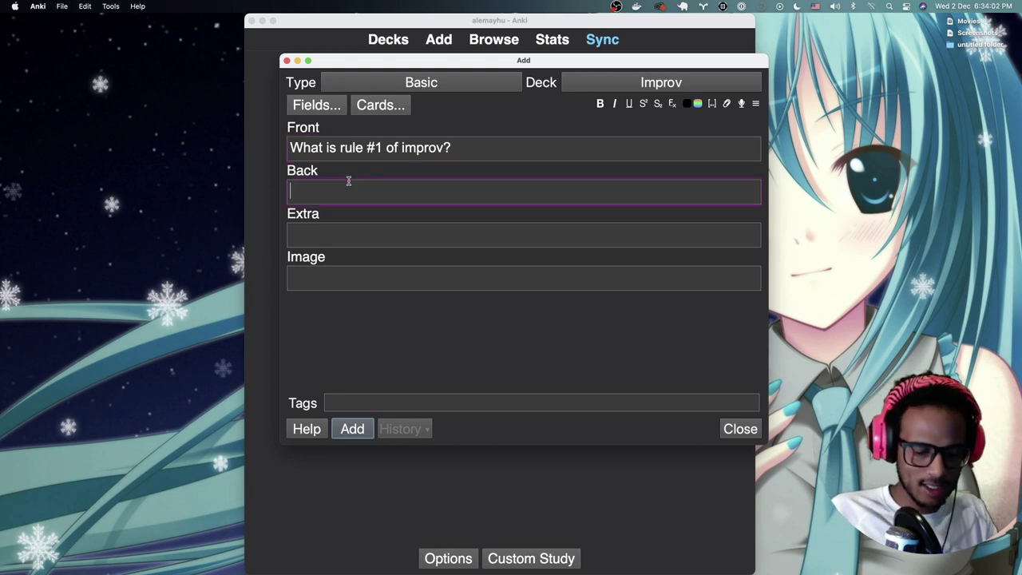
key(F3)
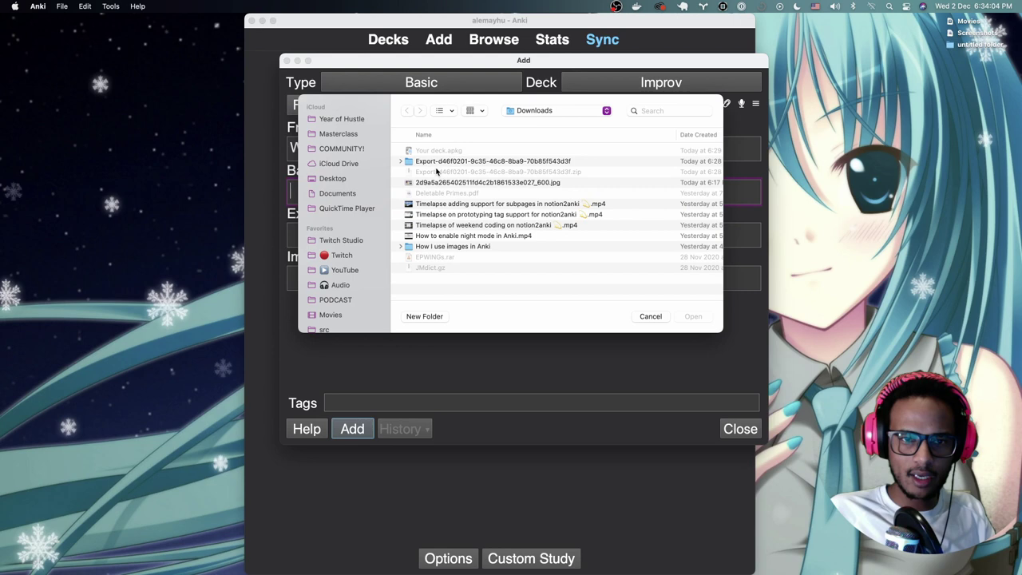
scroll(344, 183, down, 5)
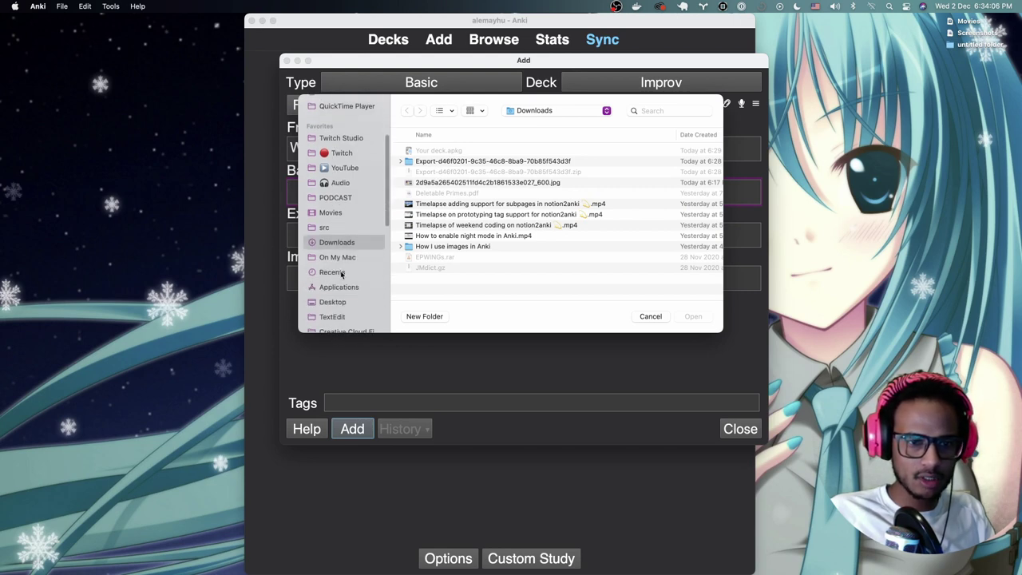
click(332, 271)
click(489, 152)
key(space)
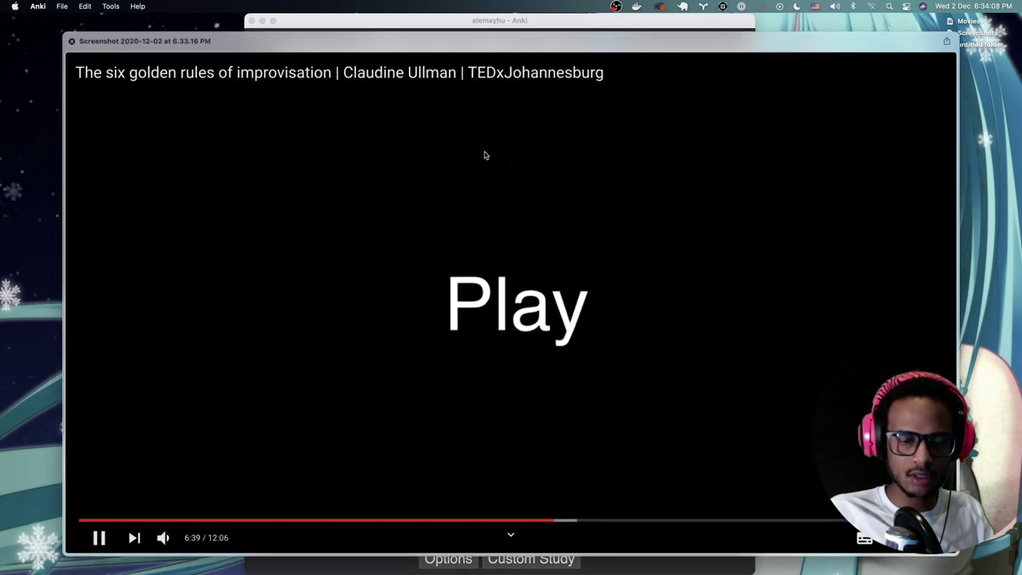
key(Return)
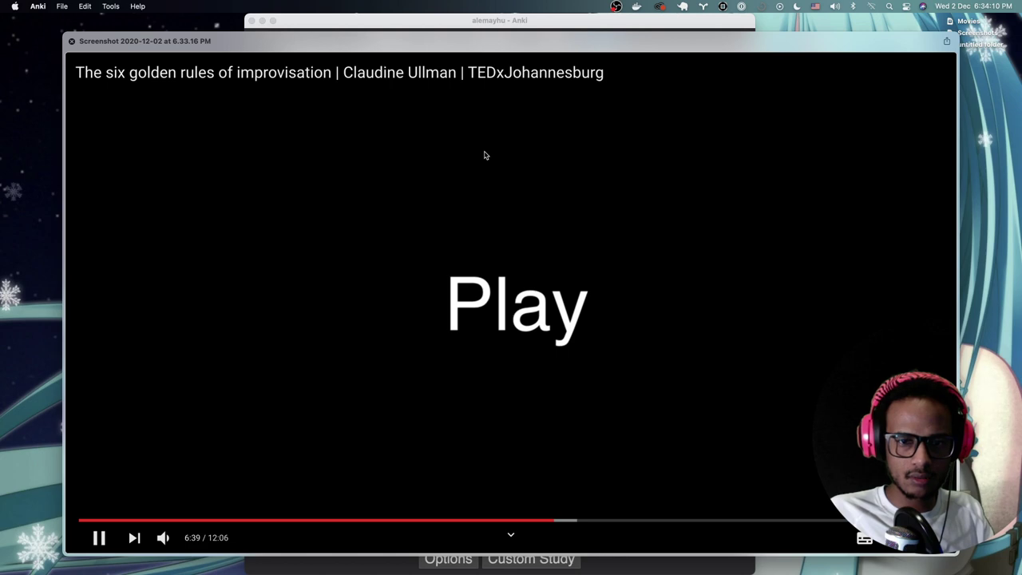
key(space)
key(Return)
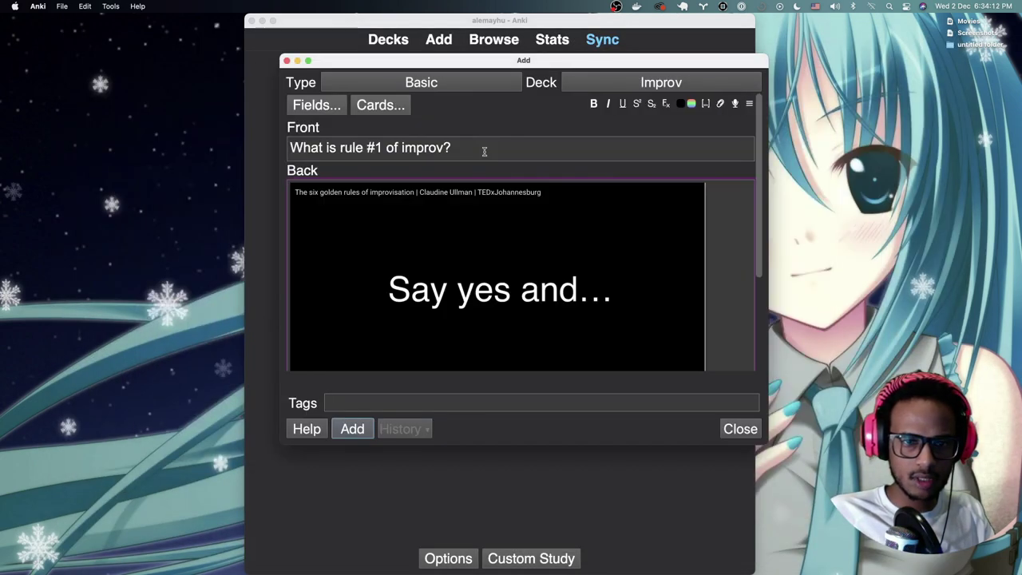
Examine the full-frame screenshot on the card's Back, including the video title and player controls around the rule text.
scroll(554, 312, down, 5)
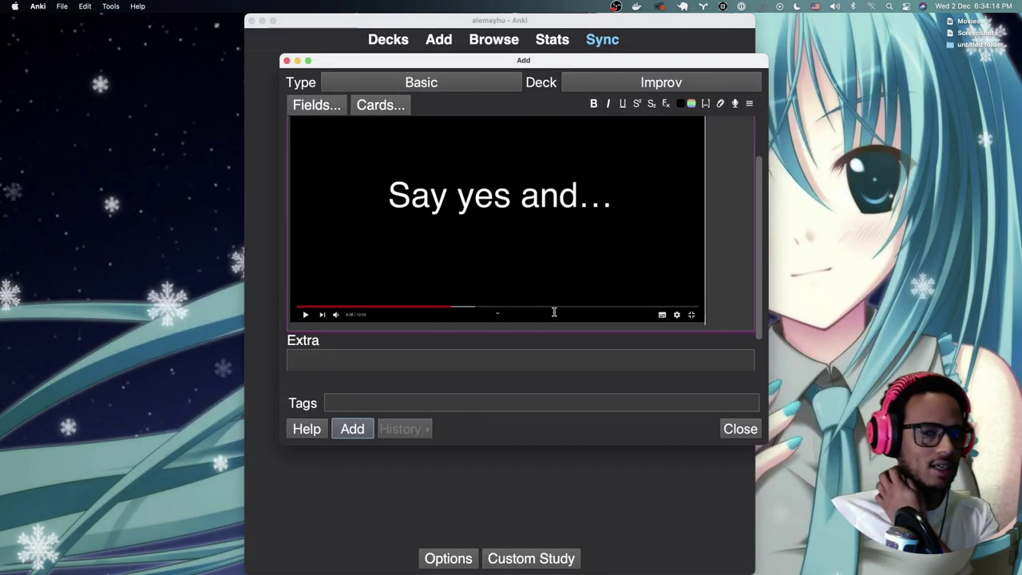
scroll(554, 312, up, 5)
scroll(554, 312, down, 1)
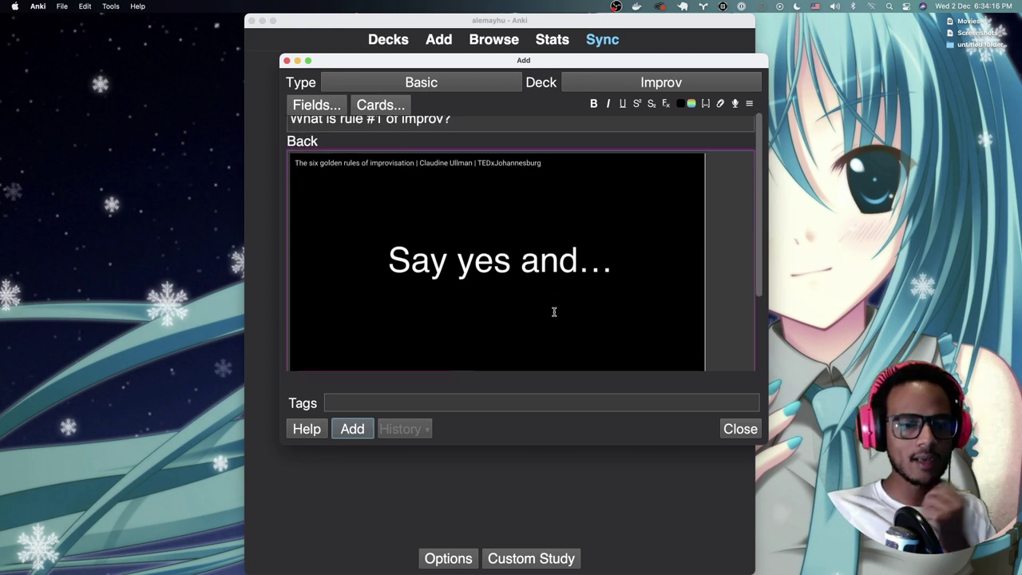
scroll(554, 312, down, 2)
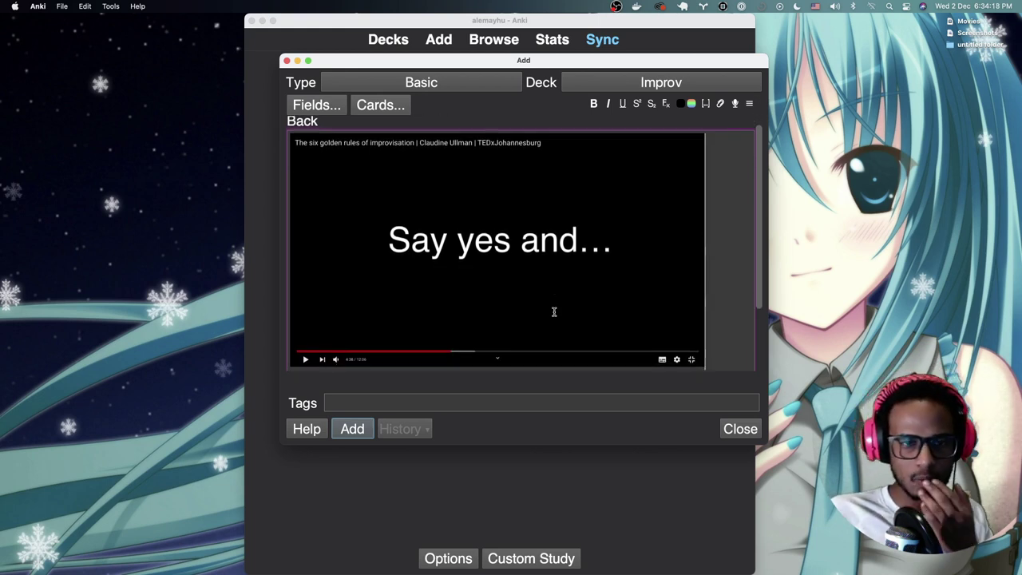
scroll(554, 312, down, 3)
scroll(551, 315, up, 1)
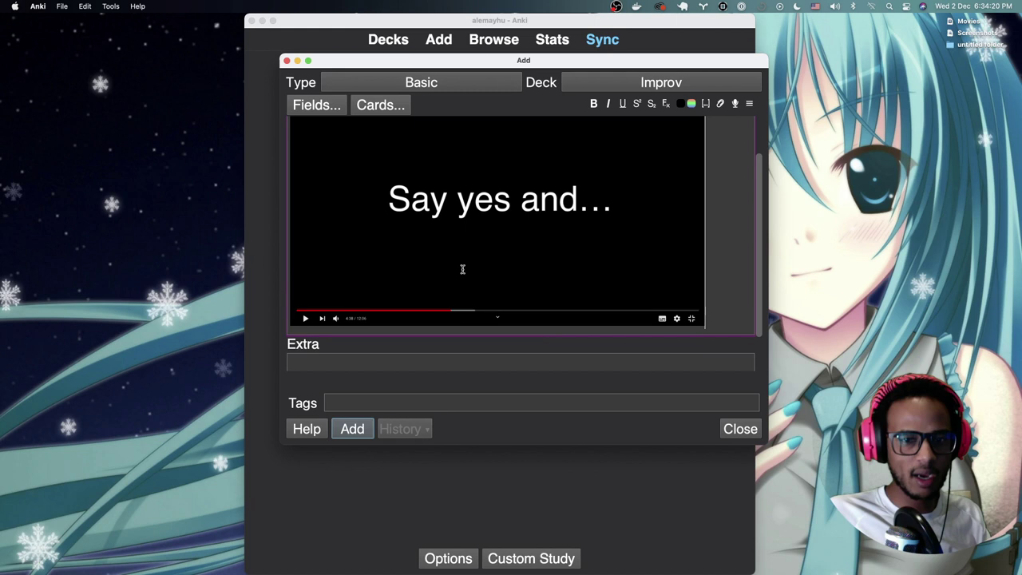
scroll(462, 269, down, 2)
scroll(462, 269, up, 4)
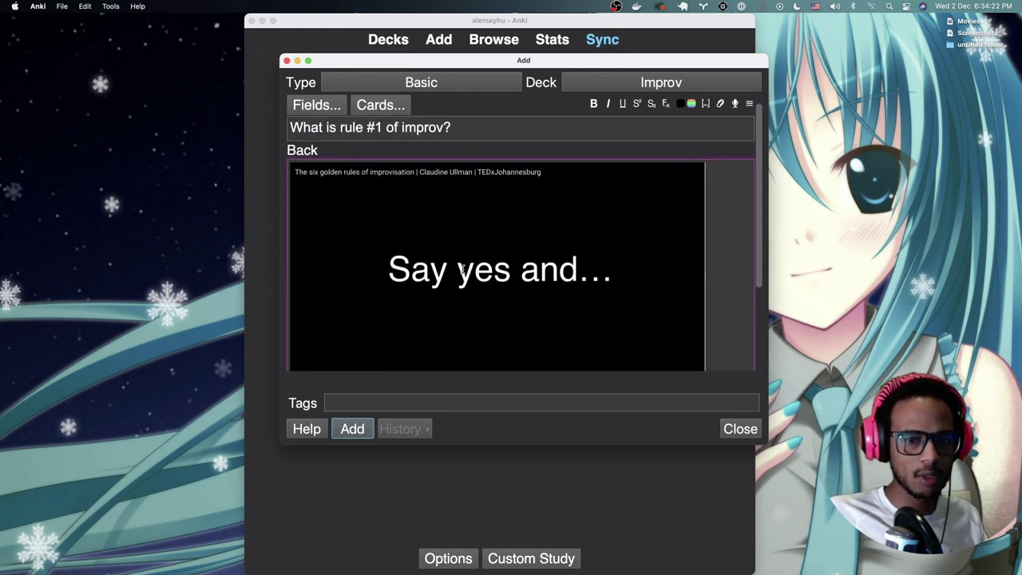
scroll(463, 269, down, 3)
scroll(462, 269, up, 4)
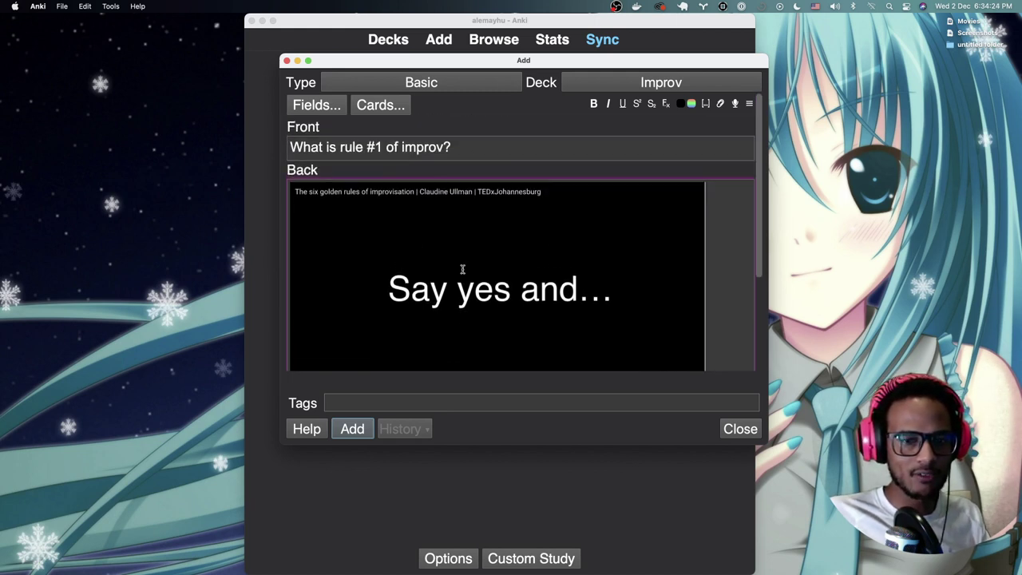
scroll(462, 269, down, 1)
scroll(462, 268, up, 1)
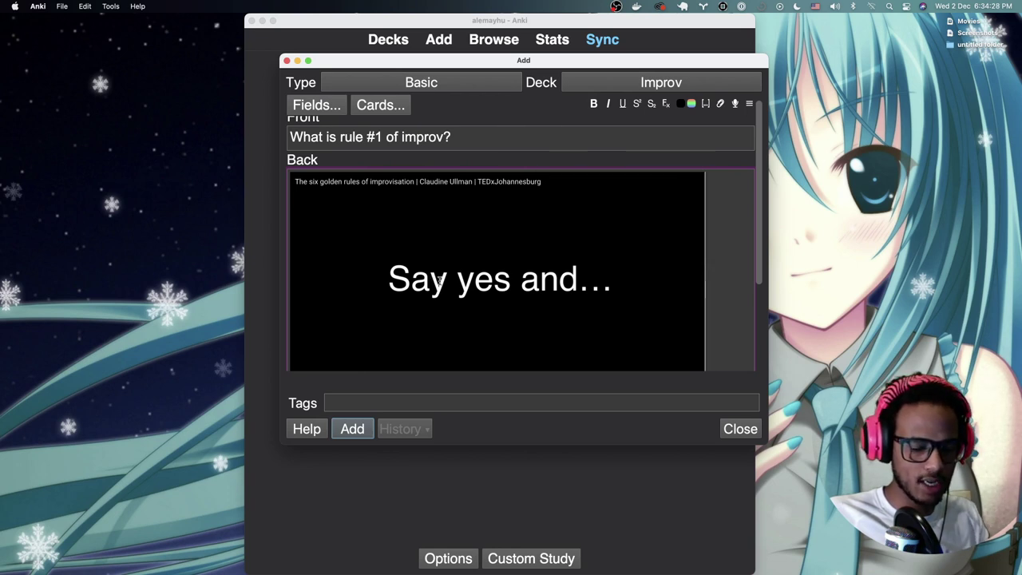
Replace the Back image with a new screenshot cropped to the "Say yes and…" text, and add the card to the Improv deck.
drag(378, 241, 627, 311)
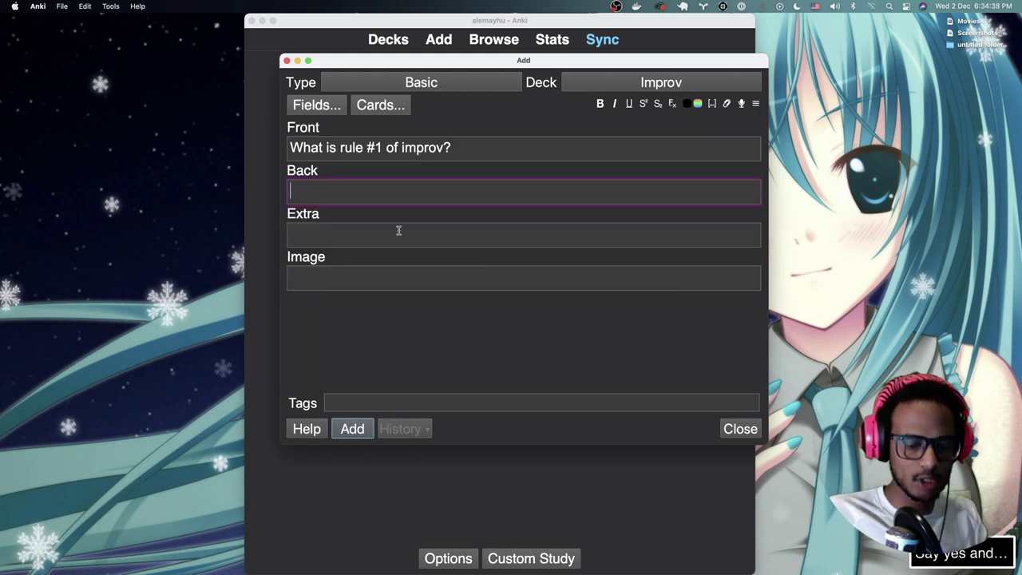
key(F3)
click(440, 149)
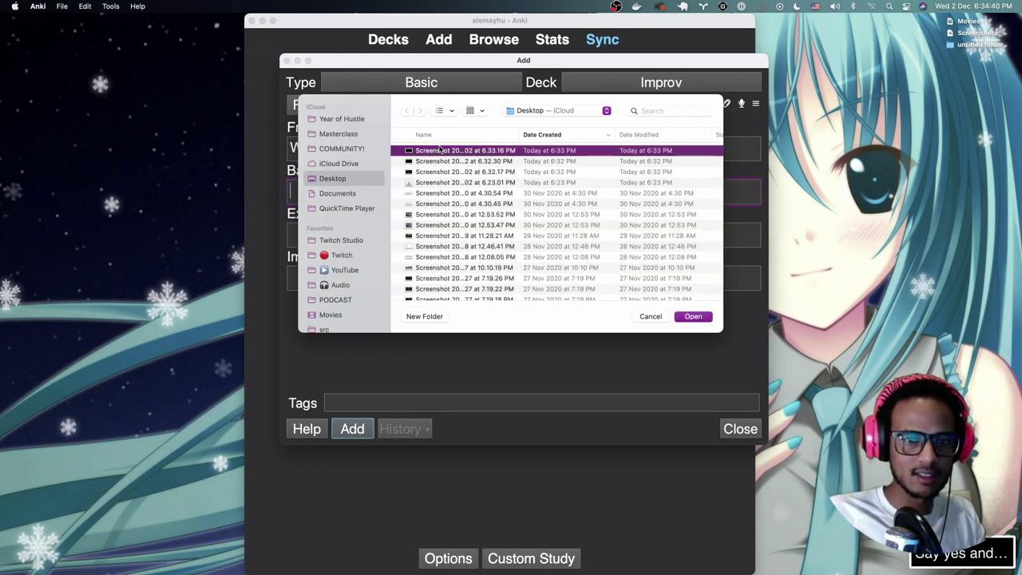
key(space)
key(space)
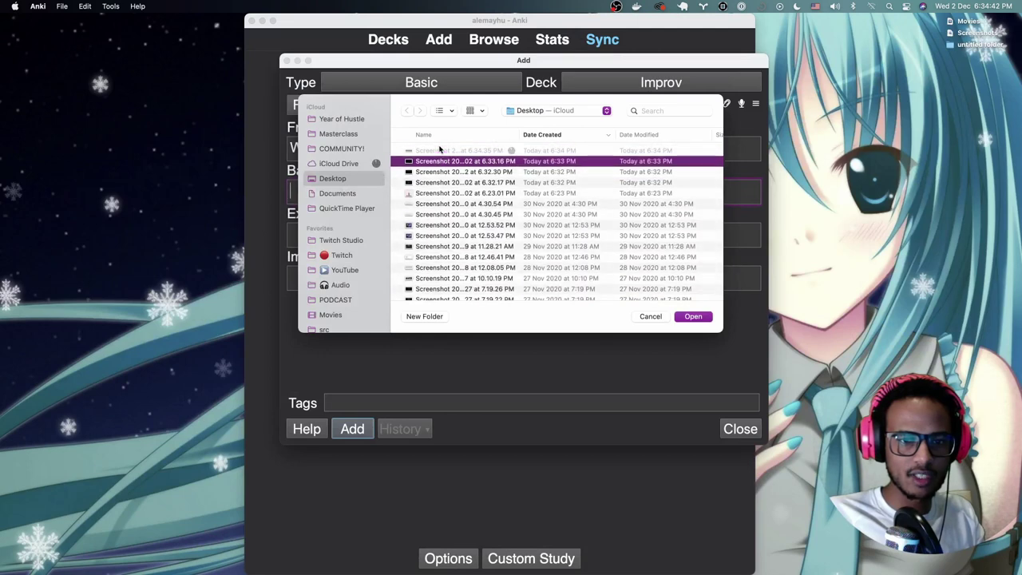
click(439, 149)
key(space)
key(space)
key(Return)
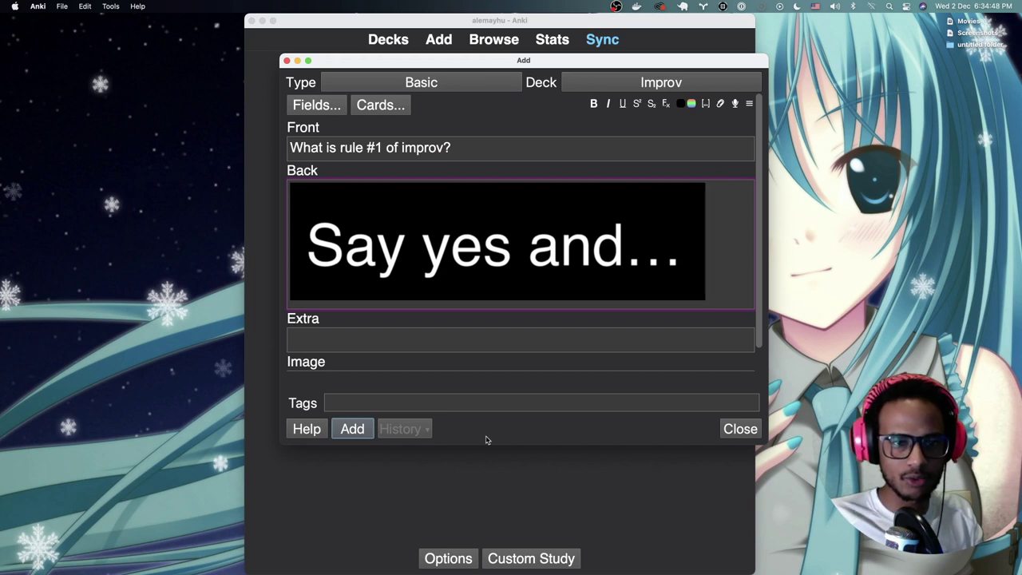
key(Return)
key(ctrl+Return)
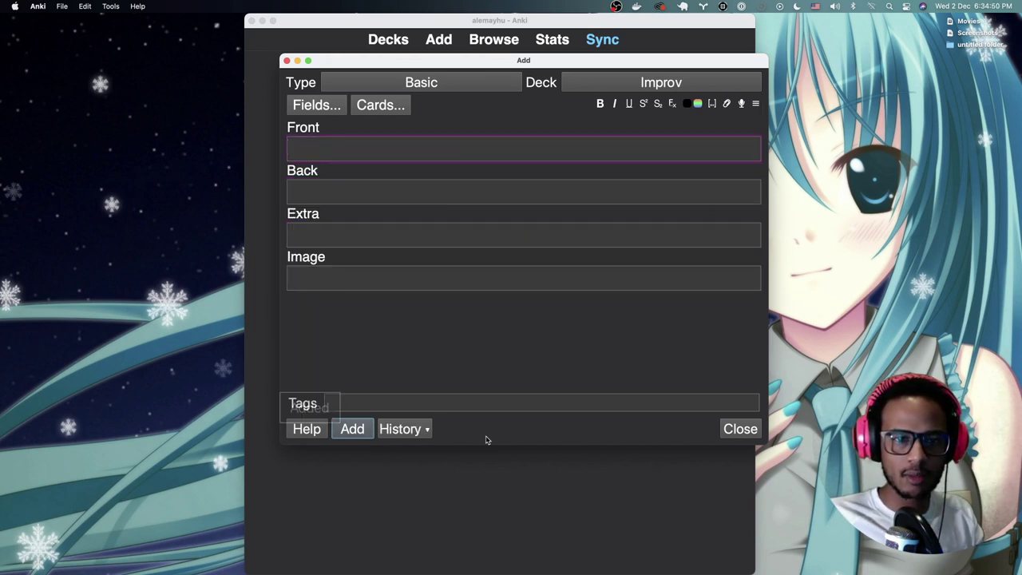
Enter "What is the second rule of improv?" on the Front of the next card.
text(Wha)
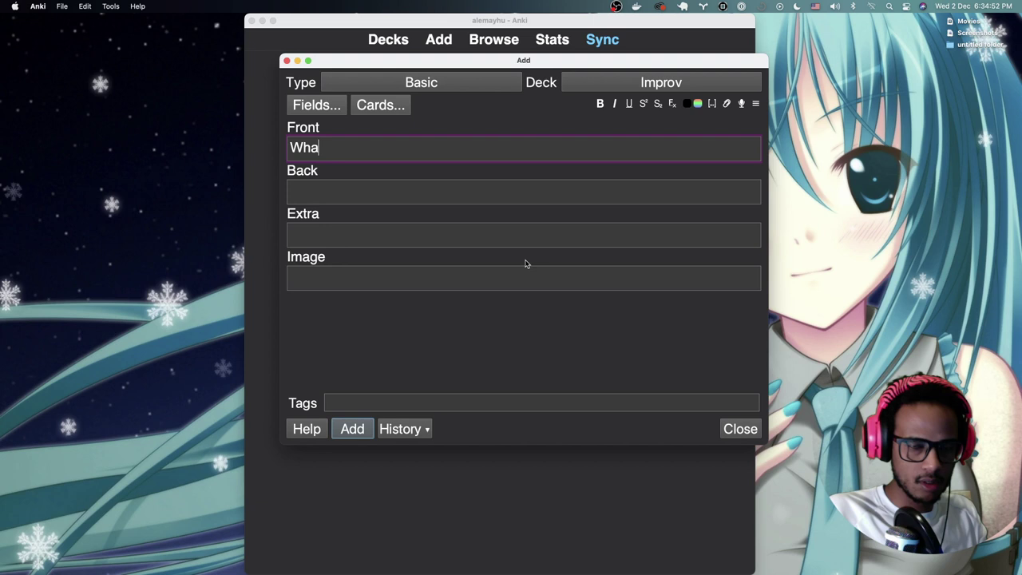
text(t is the second)
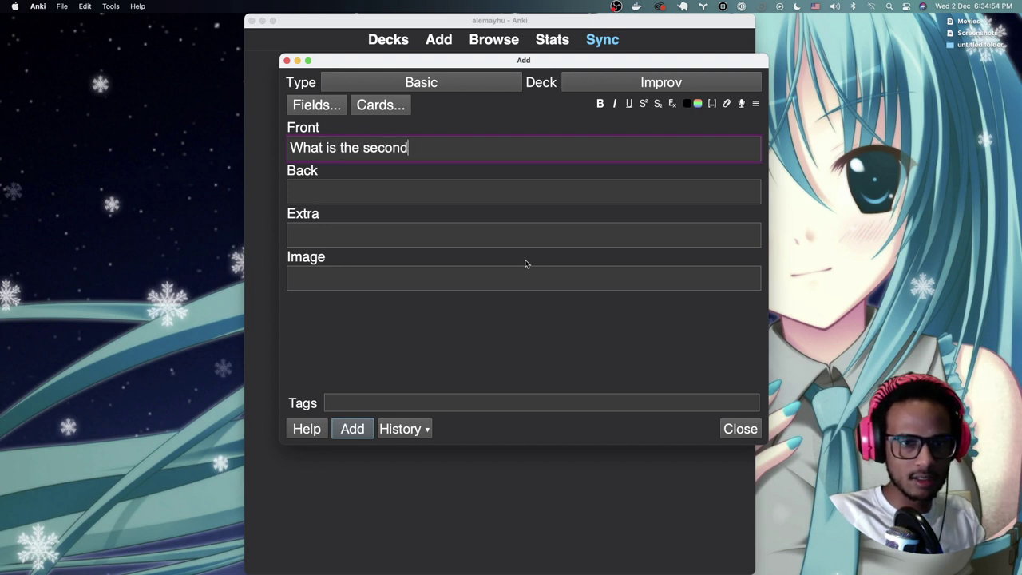
text( rule of improv?)
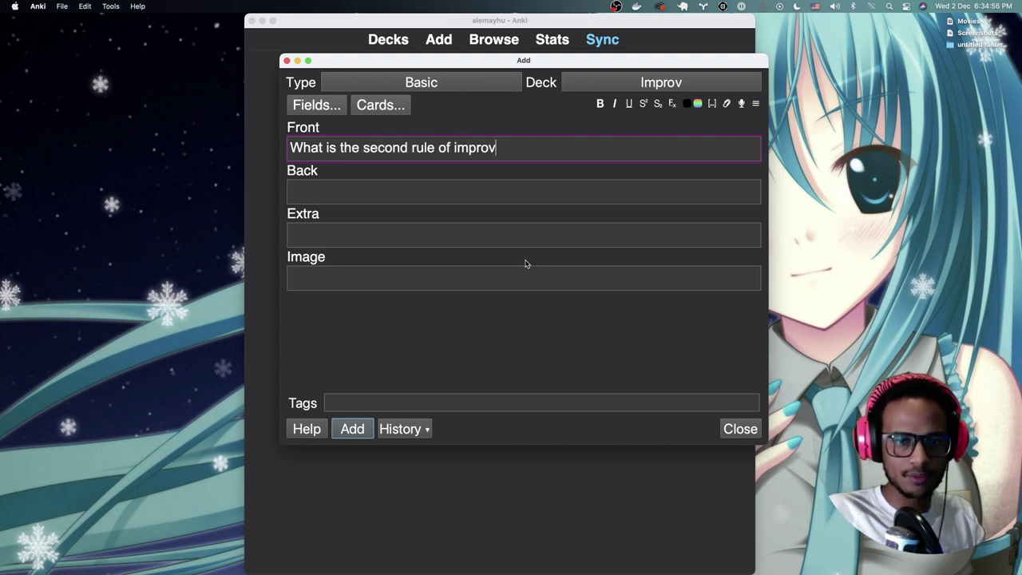
Attach the "Play" image, Screenshot 2020-12-02 at 6.33.16 PM, to the card's Back after previewing it, and look over the inserted image.
key(Tab)
key(F3)
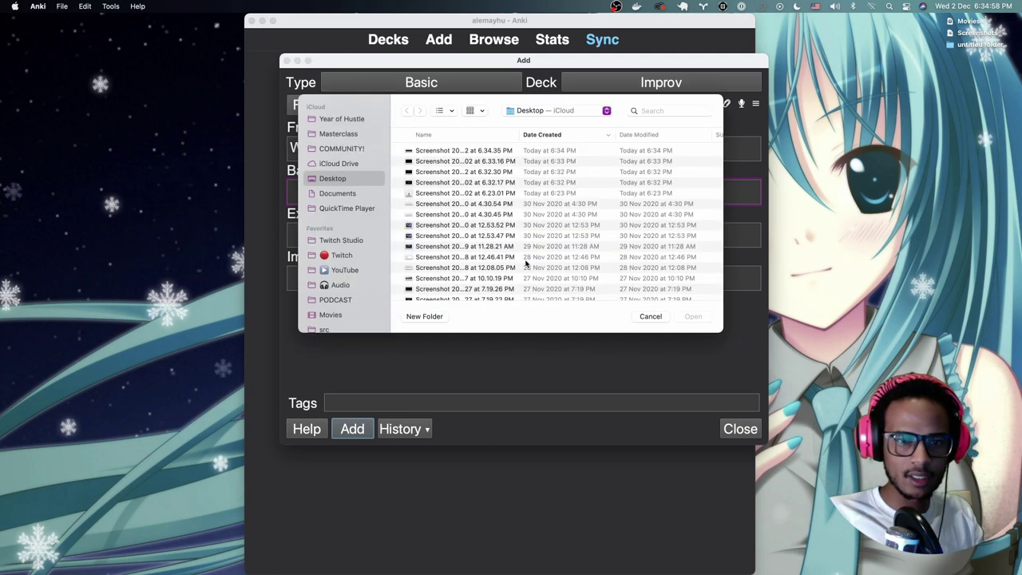
key(Down)
key(Down)
key(Down)
key(Up)
key(space)
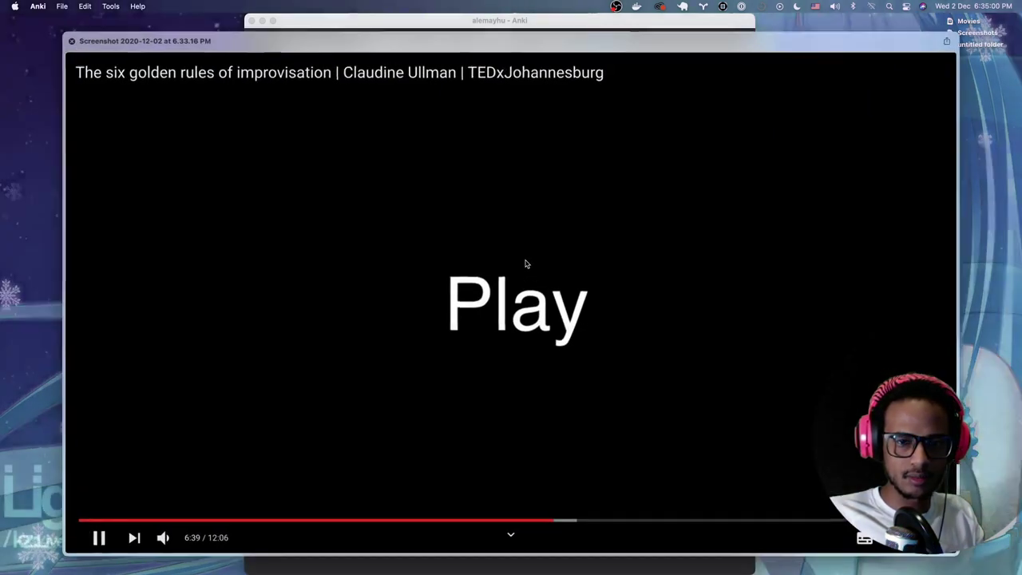
key(space)
key(Return)
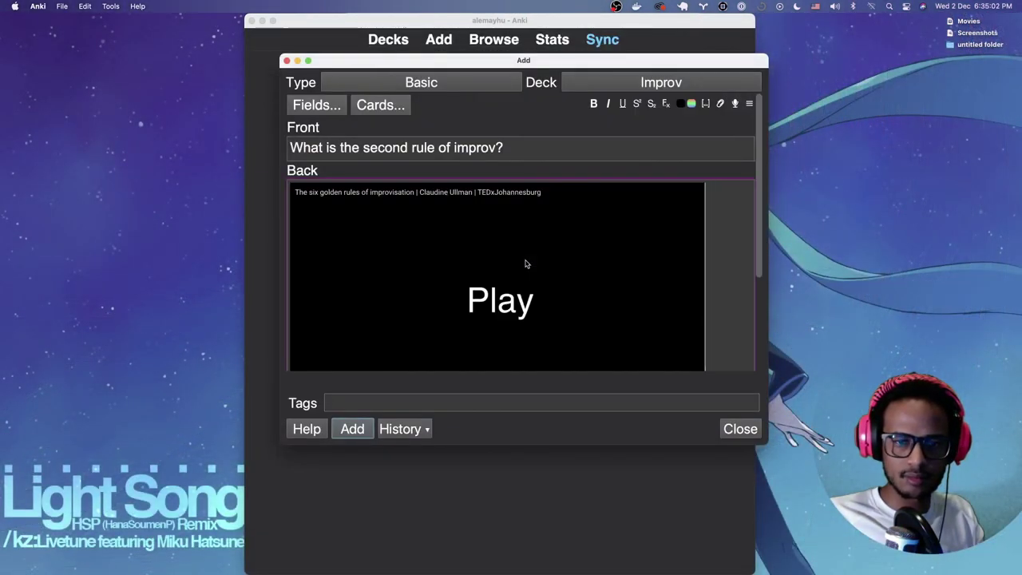
scroll(567, 331, down, 5)
scroll(570, 334, up, 5)
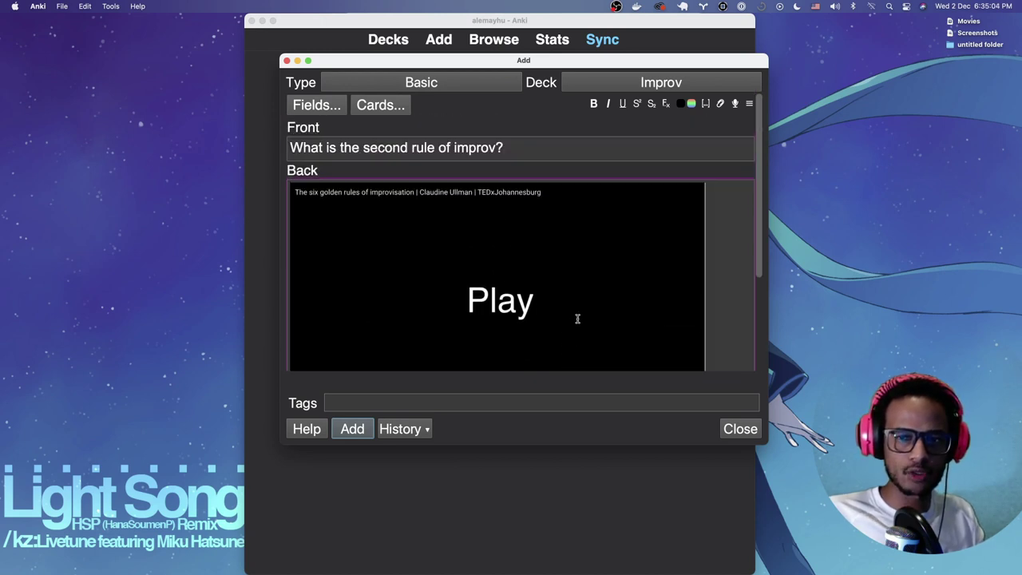
scroll(570, 334, down, 5)
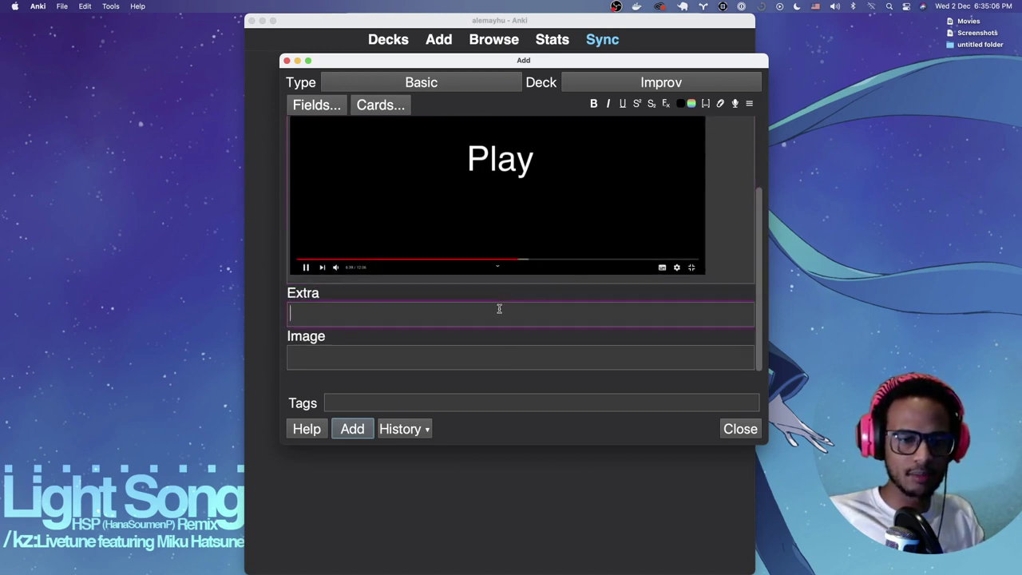
Enter "Play, be playful, be weird, be silly and be mindful!" in the Extra field and add the card to the Improv deck.
text(Be pla)
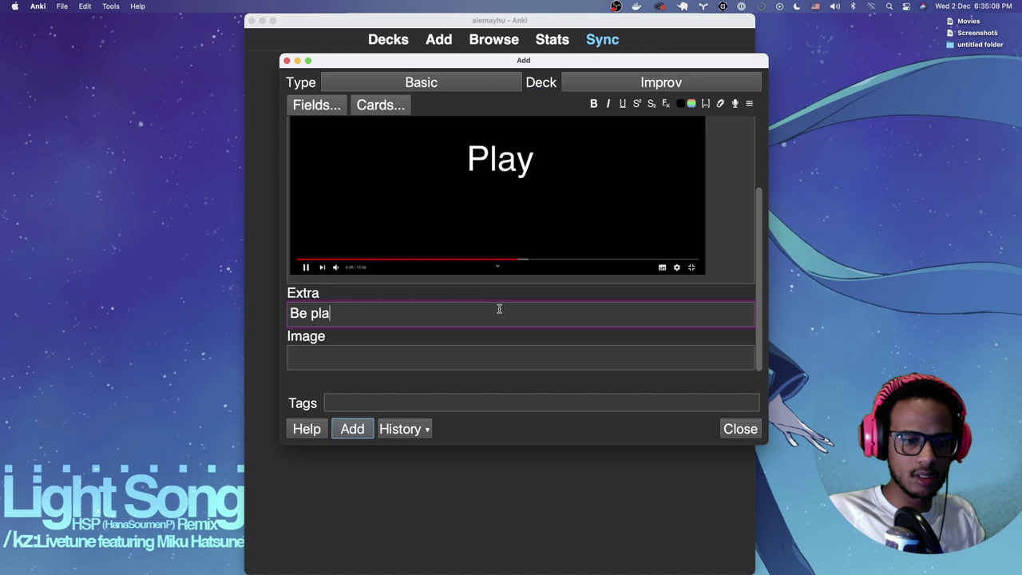
key(super+a)
text(Pl)
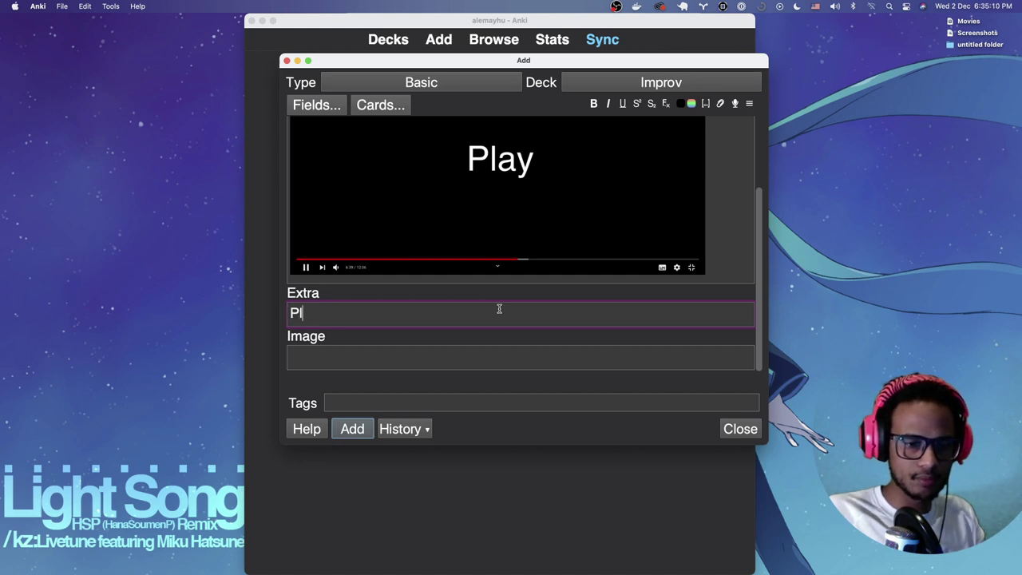
text(ay, Be pla)
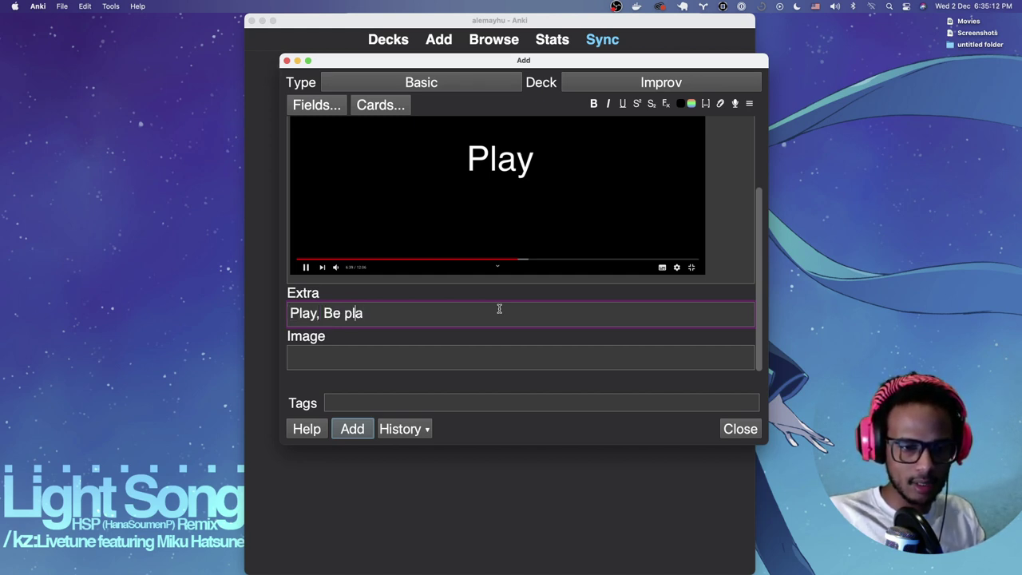
key(Left)
key(Left)
key(BackSpace)
text(b)
key(super+Right)
text(f)
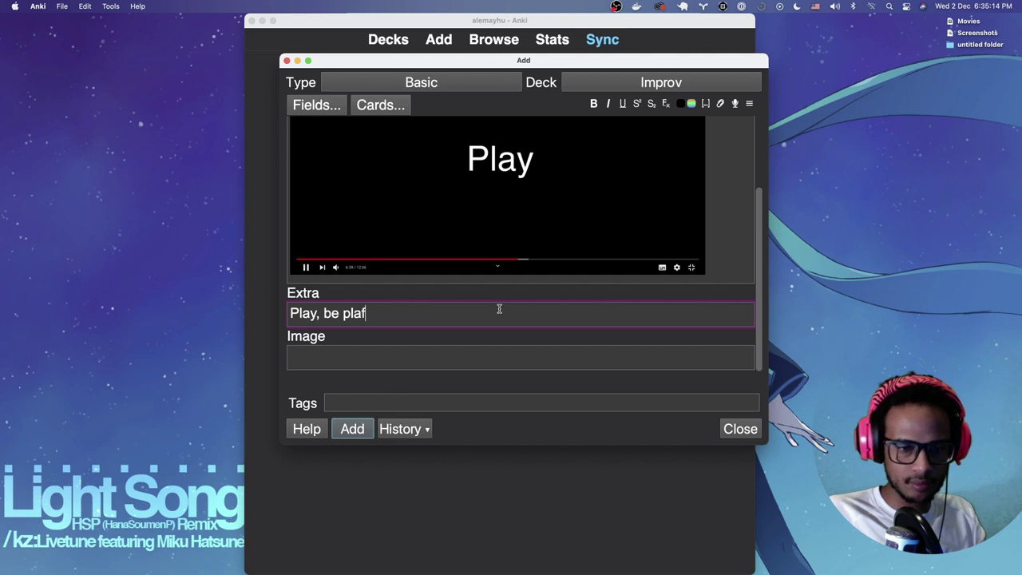
text(y)
key(BackSpace)
key(BackSpace)
text(y)
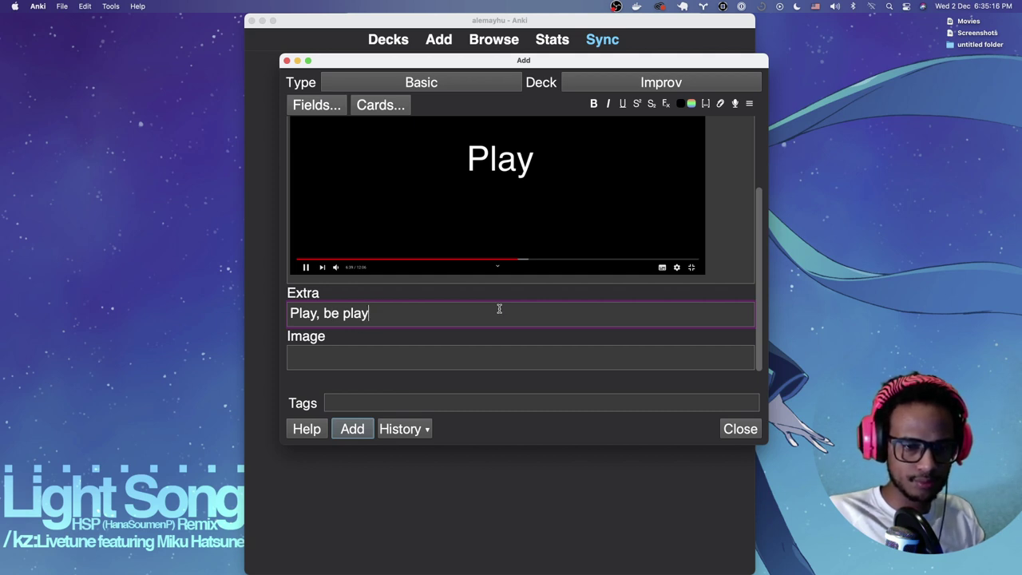
text(ful, be w)
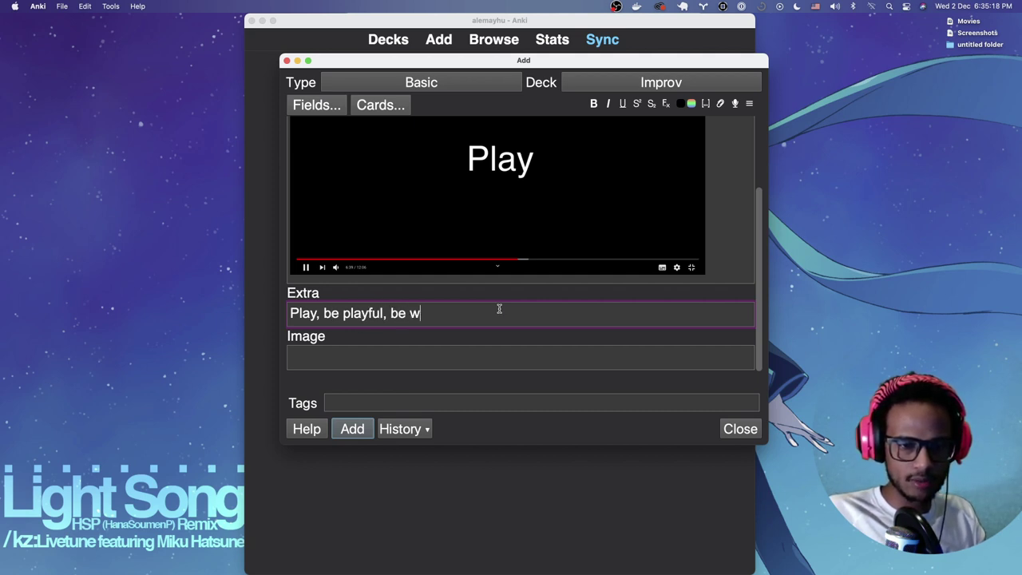
text(eird, be si)
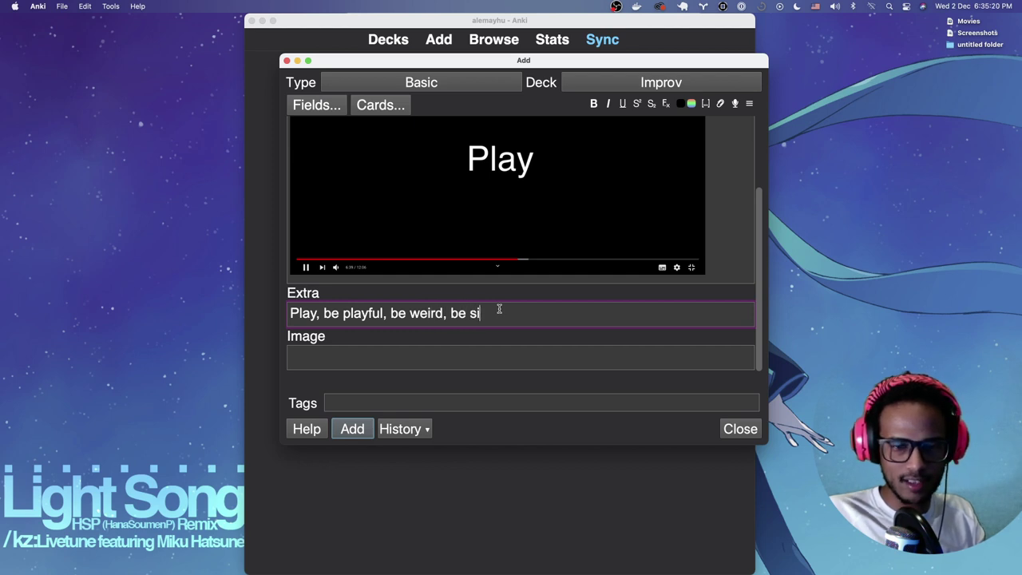
text(lly and be )
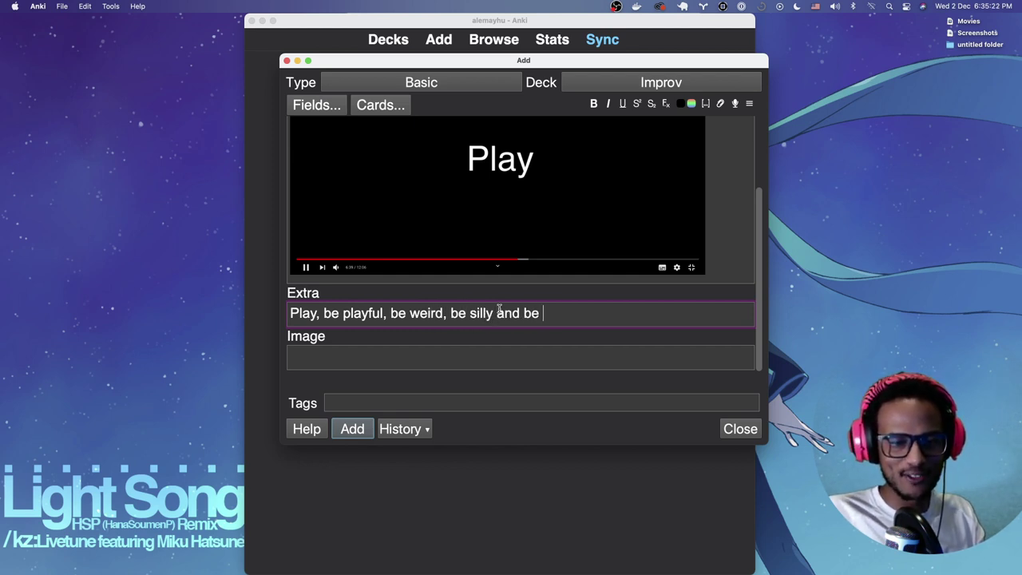
text(mindful!)
key(super+Return)
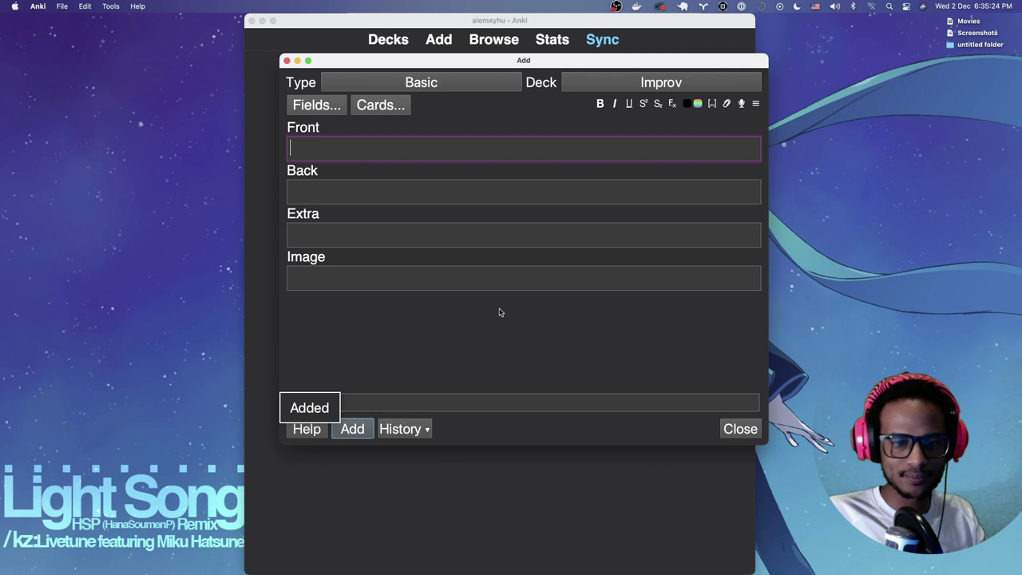
Close the card entry window and study the Improv deck, revealing the "What is the second rule of improv?" answer and rating it Good.
click(749, 431)
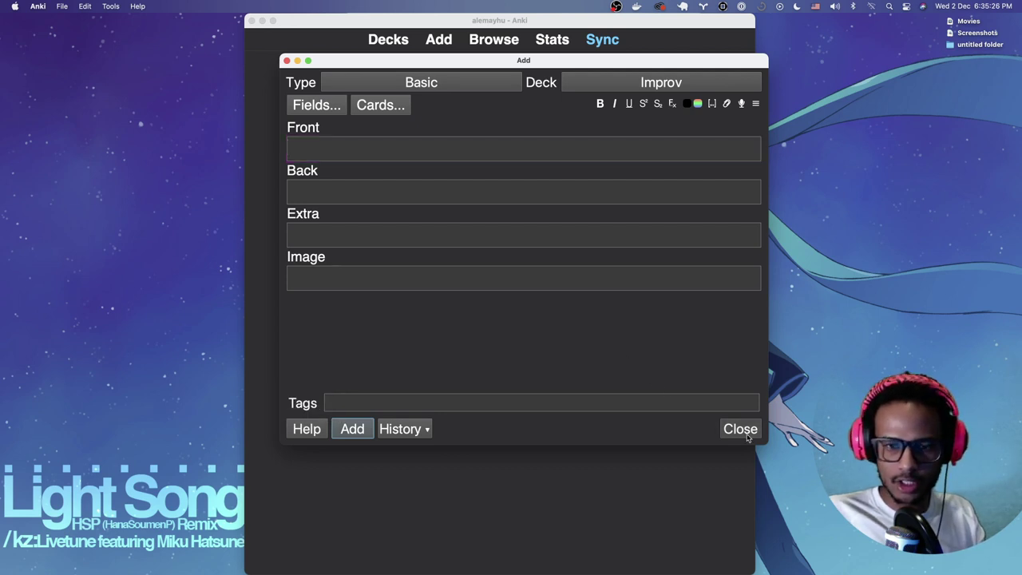
key(s)
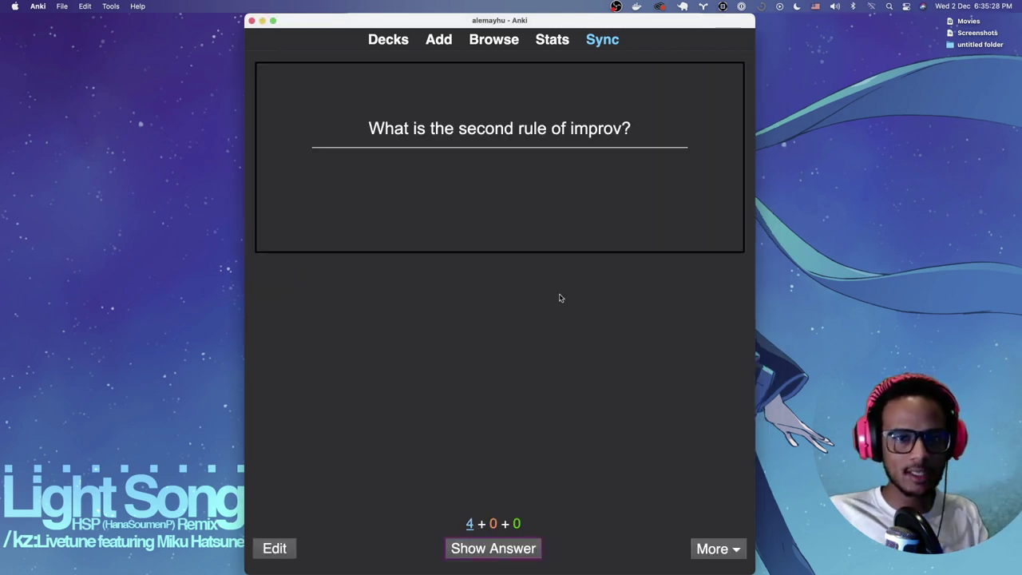
key(space)
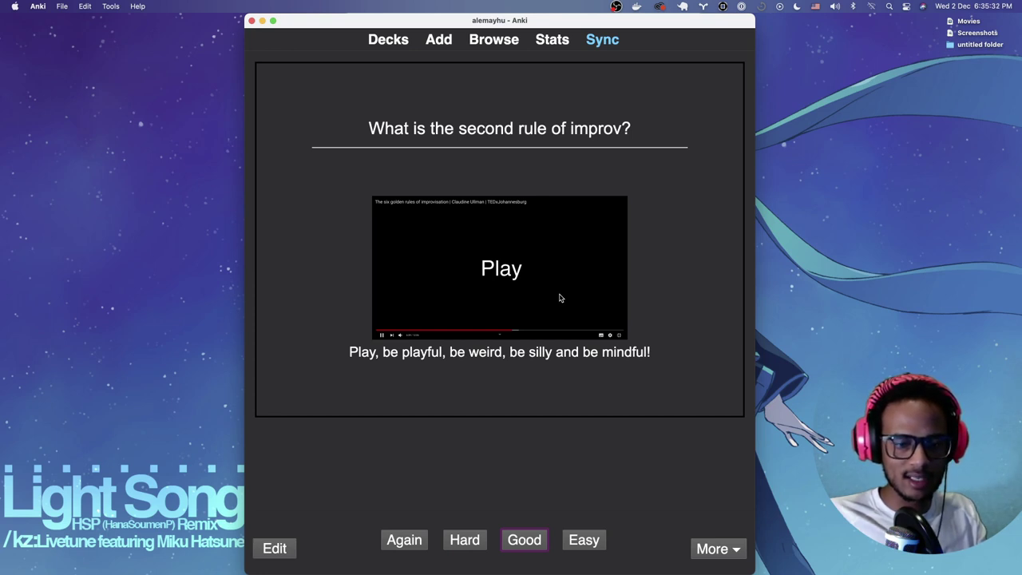
key(space)
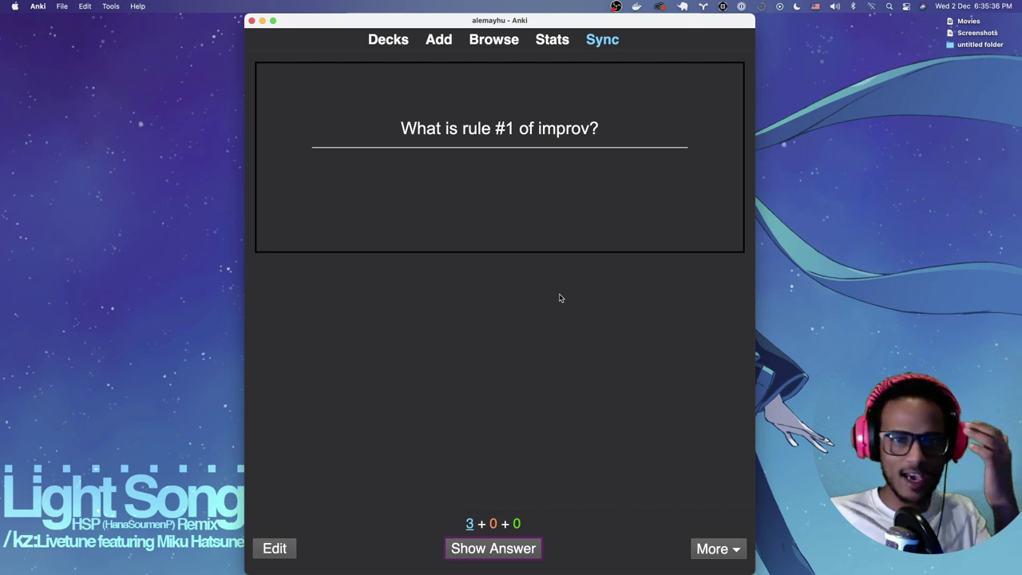
Reveal the answer to "What is rule #1 of improv?", rate it Good, and return to the deck list.
key(space)
key(space)
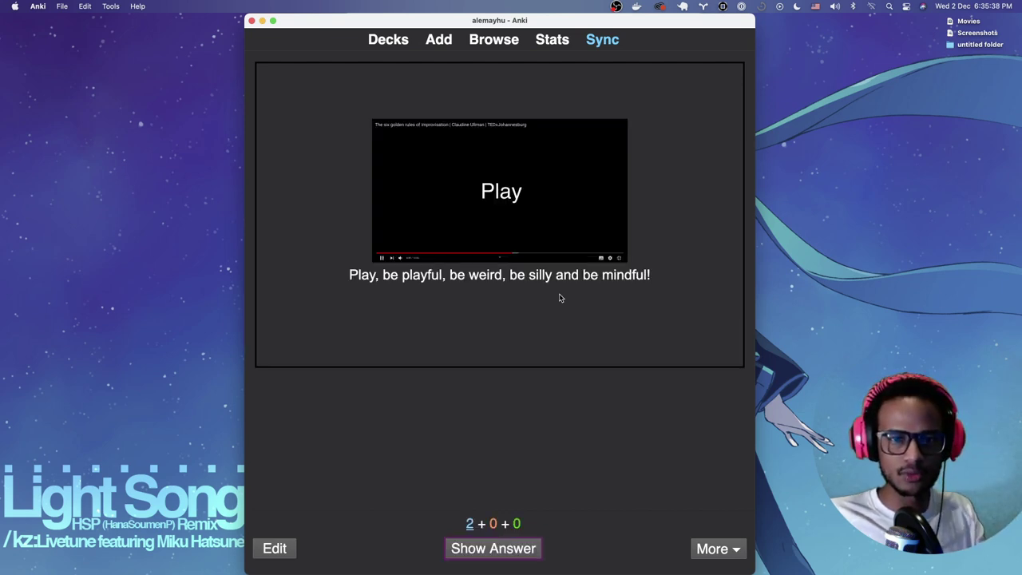
click(395, 47)
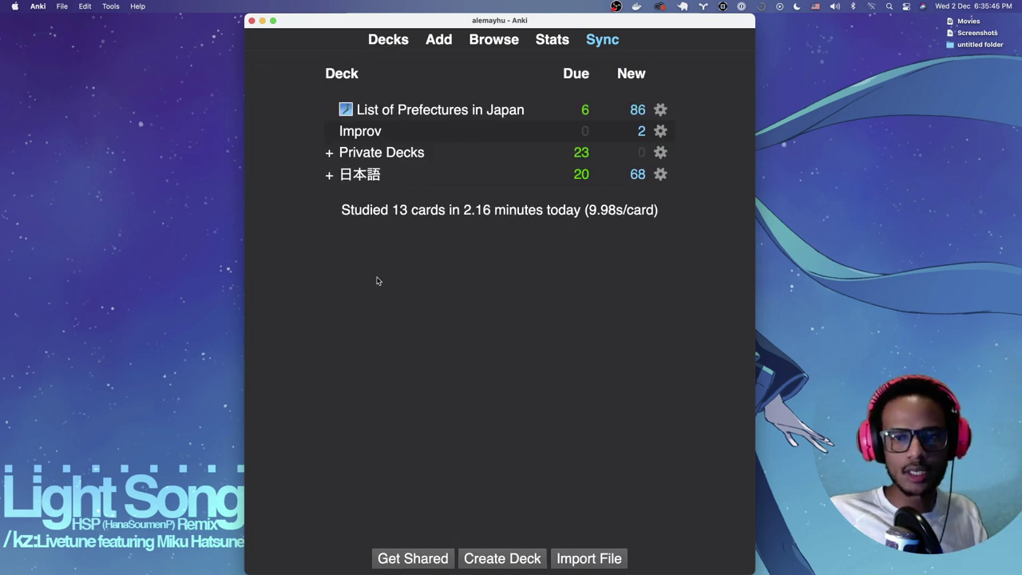